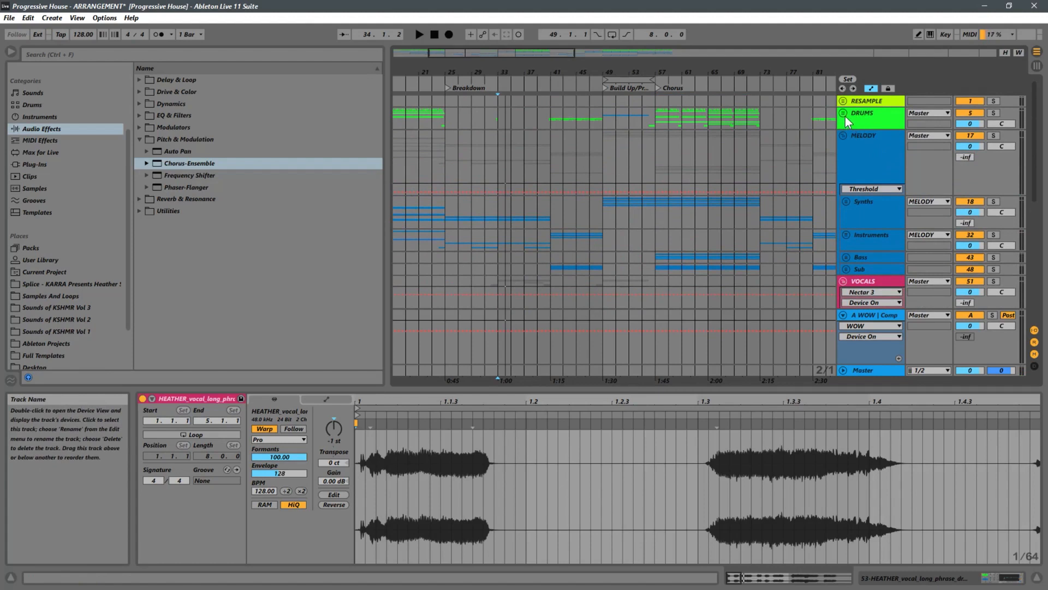
Step: Examine how the vocal clips line up with the breakdown, build-up and chorus sections of the arrangement
scroll(644, 146, "down", 6)
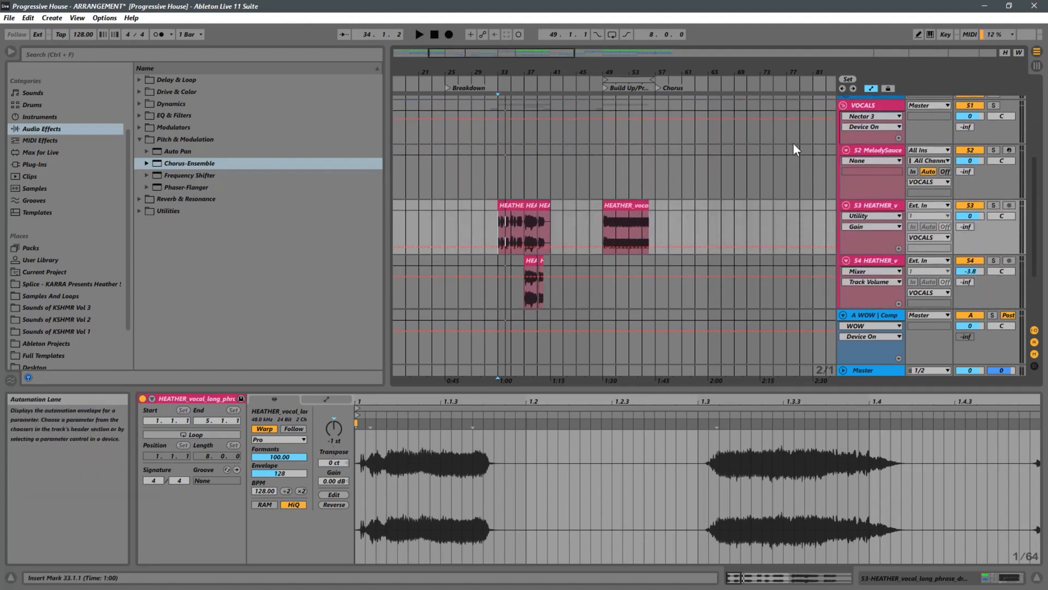
left_click_drag(721, 72, 658, 64)
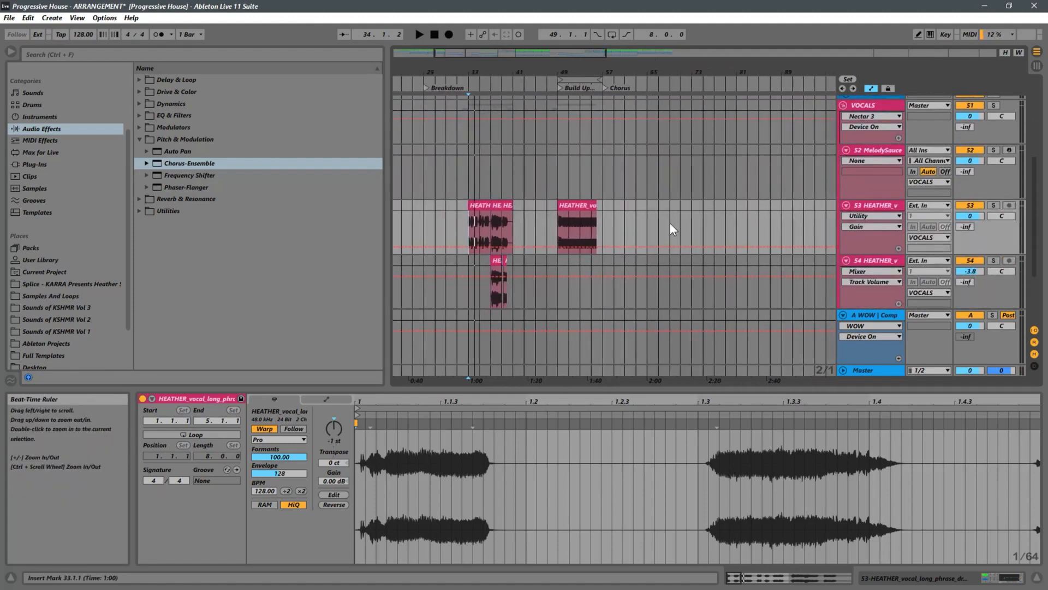
scroll(656, 214, "up", 5)
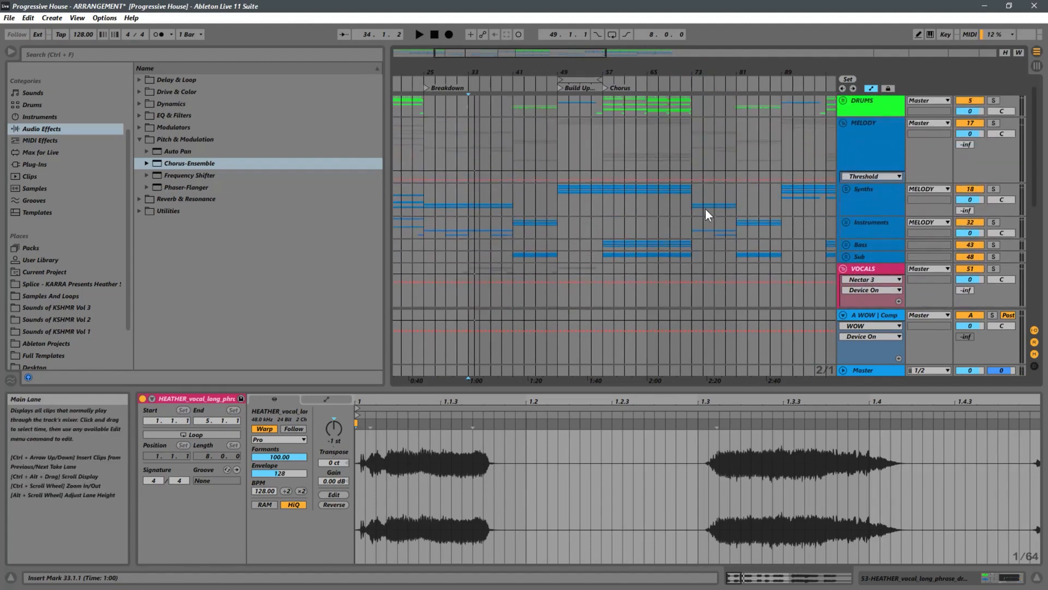
scroll(712, 208, "down", 5)
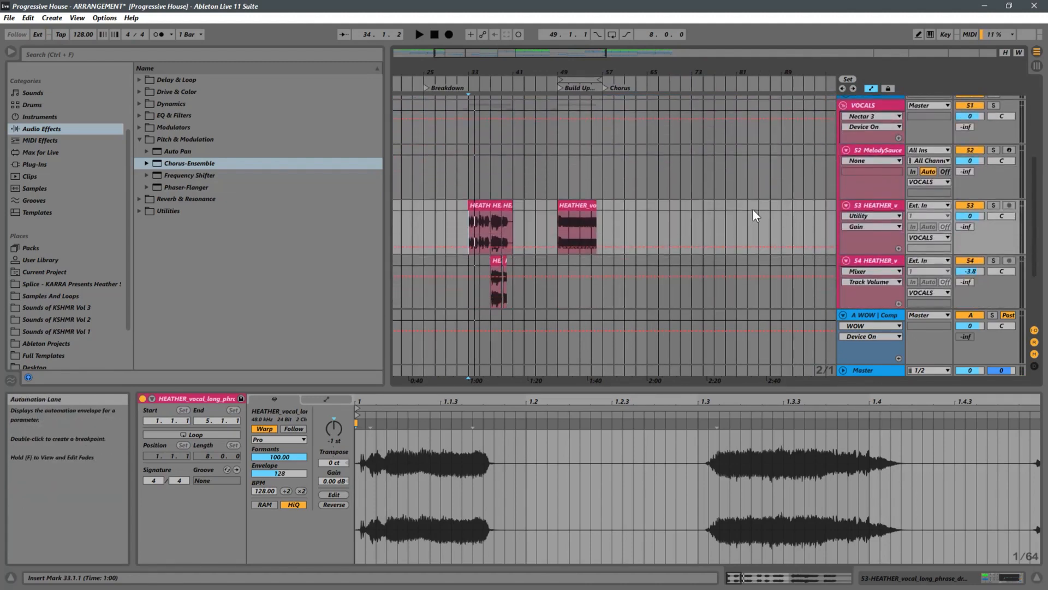
key("space")
left_click_drag(472, 72, 479, 121)
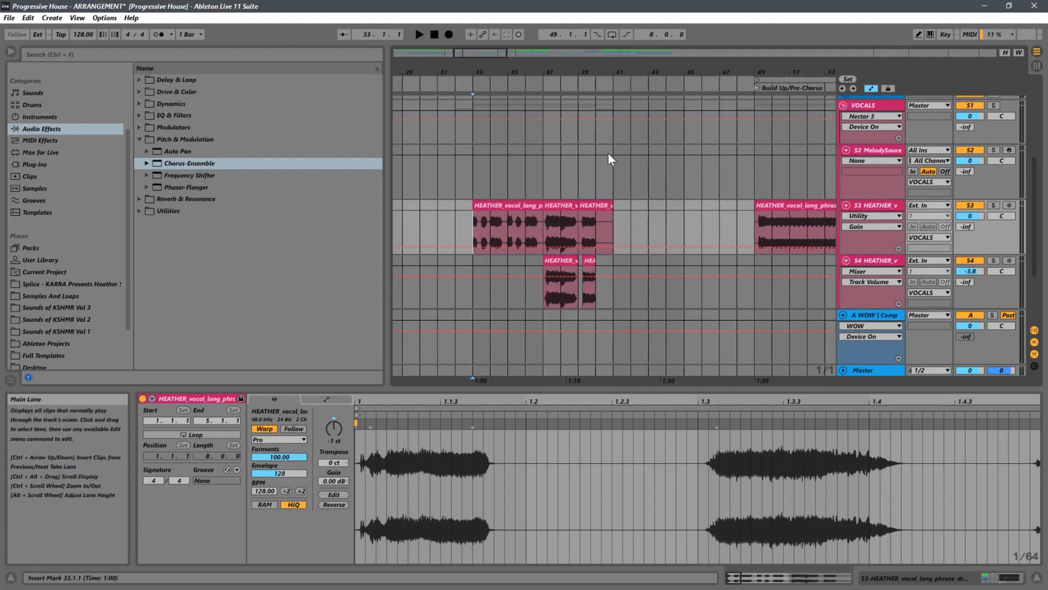
left_click_drag(474, 213, 620, 208)
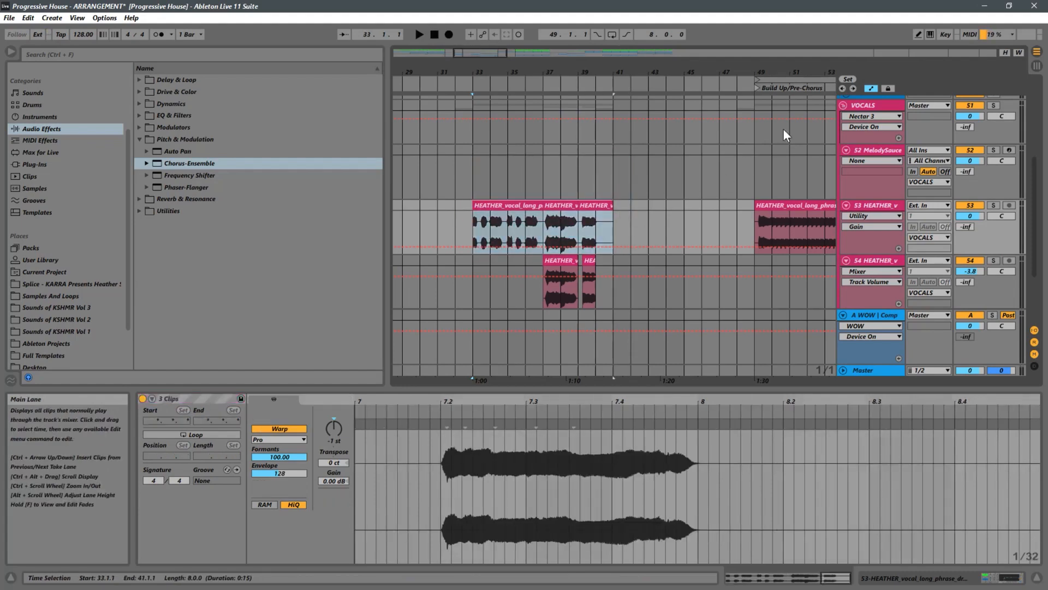
left_click_drag(780, 72, 654, 59)
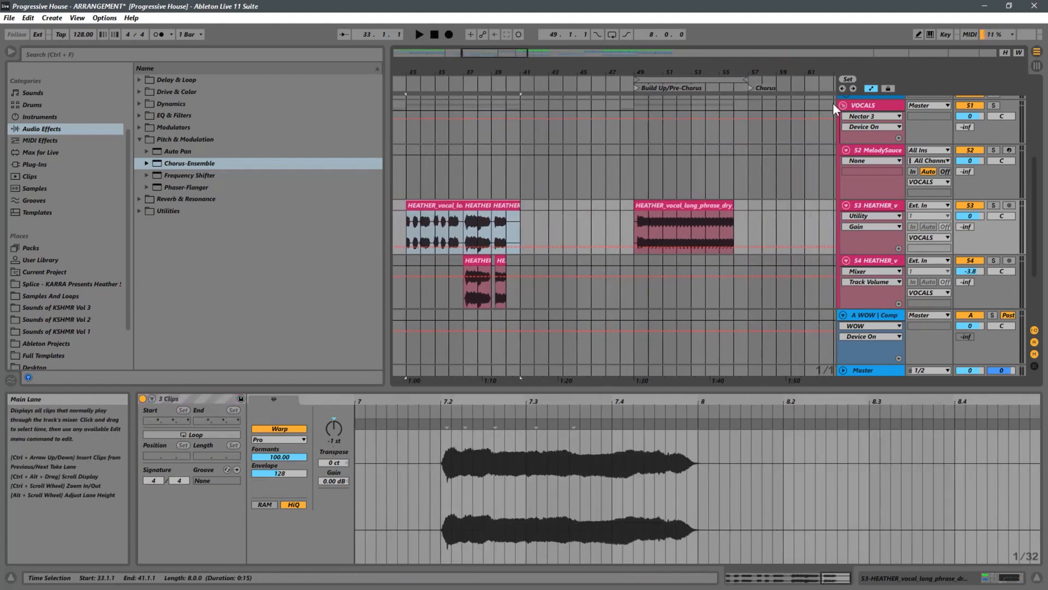
left_click(745, 214)
left_click(801, 212)
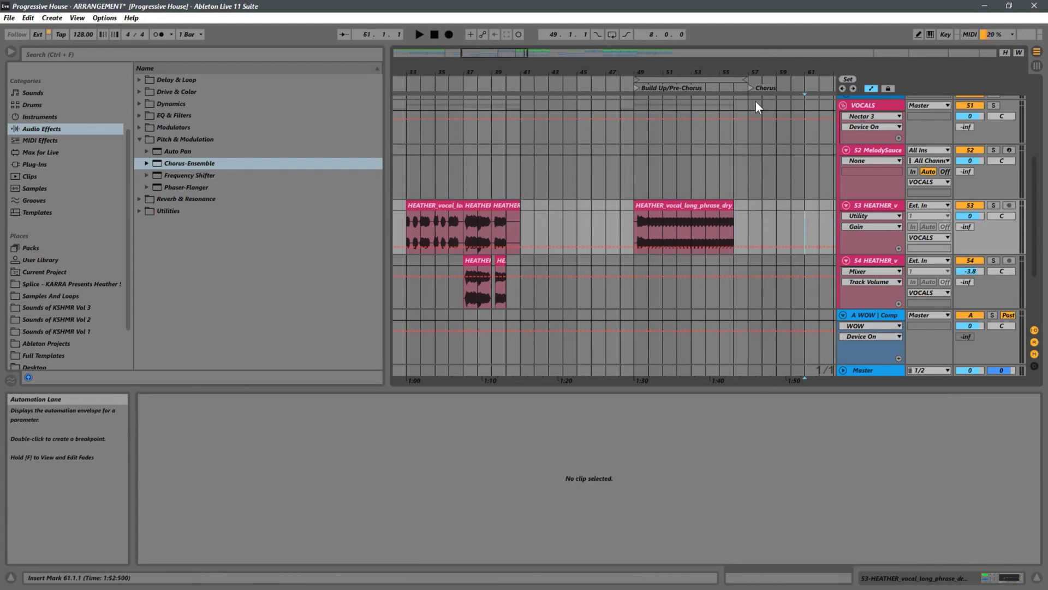
left_click_drag(808, 76, 681, 61)
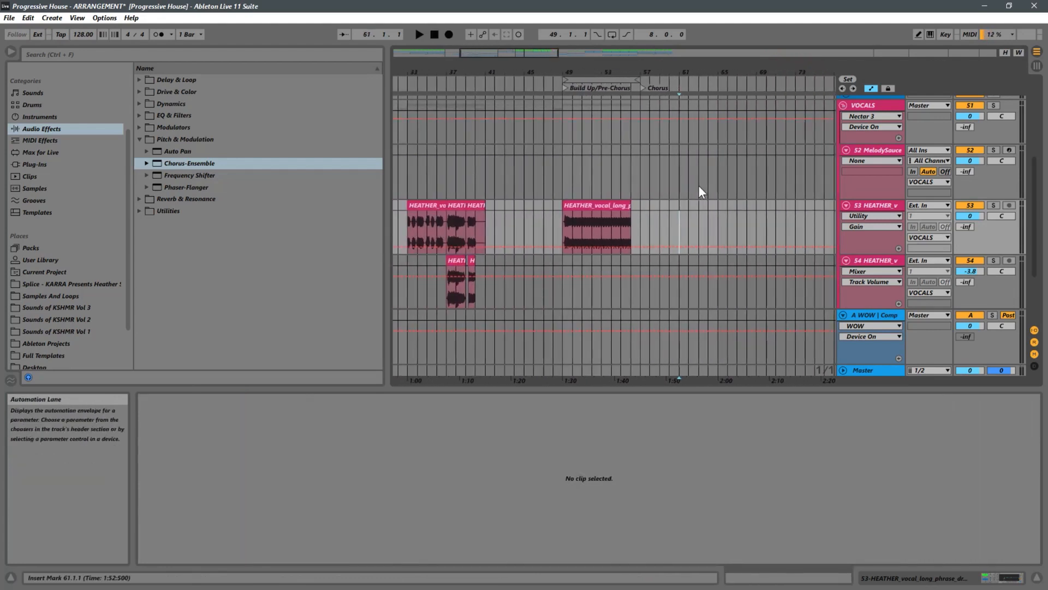
left_click(643, 220)
Step: Collapse the Pitch & Modulation effects, open the Splice - KARRA vocal pack folder, and widen the browser to fit its sample names
left_click(139, 139)
left_click(77, 285)
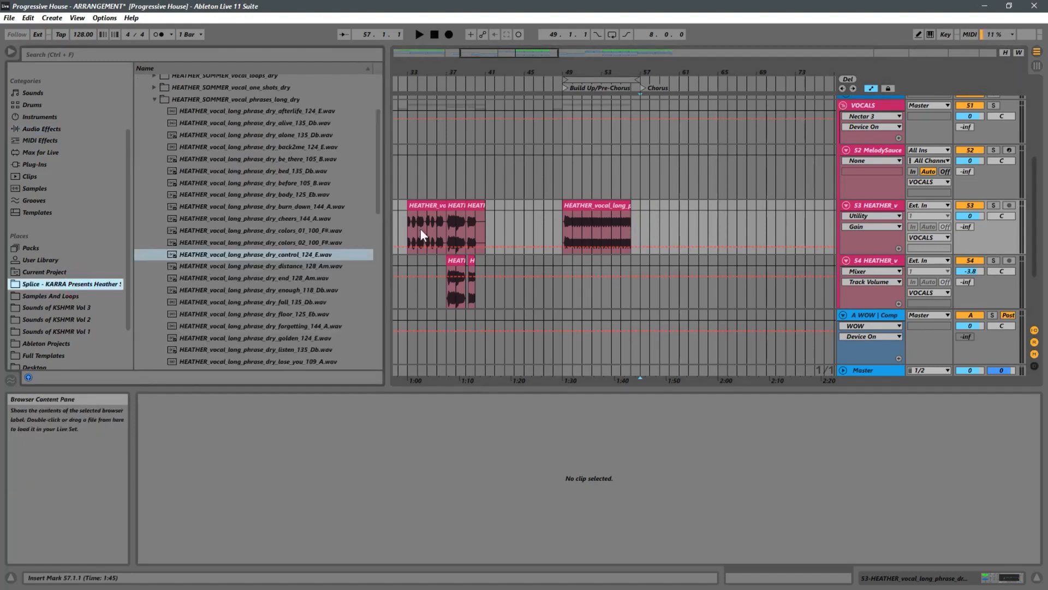
left_click_drag(386, 141, 412, 185)
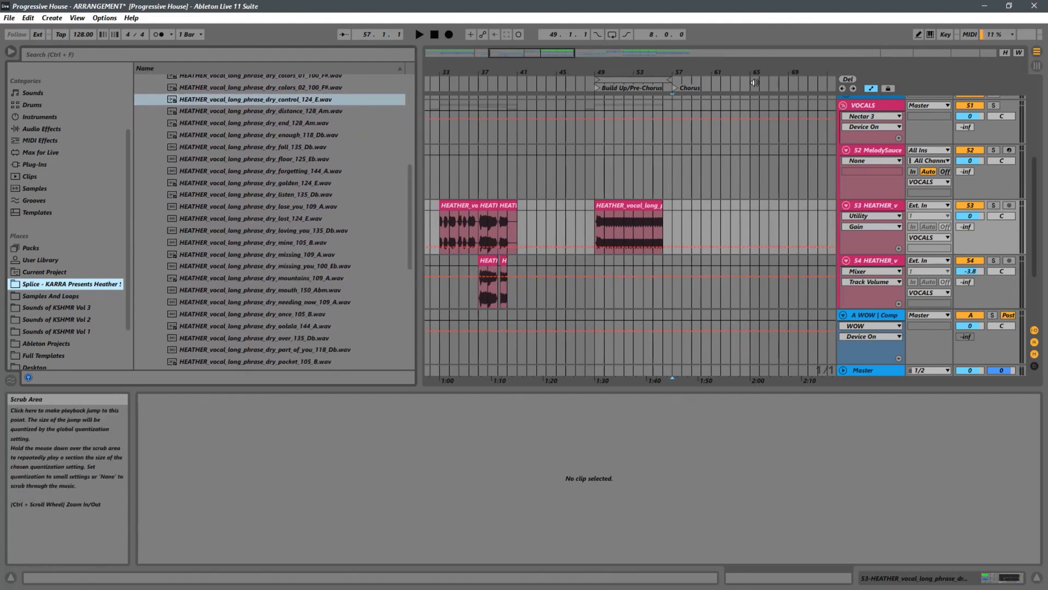
Step: Play the arrangement from bar 65 and bar 73 to listen to the end of the chorus and the section following it
left_click_drag(740, 71, 647, 57)
left_click(652, 226)
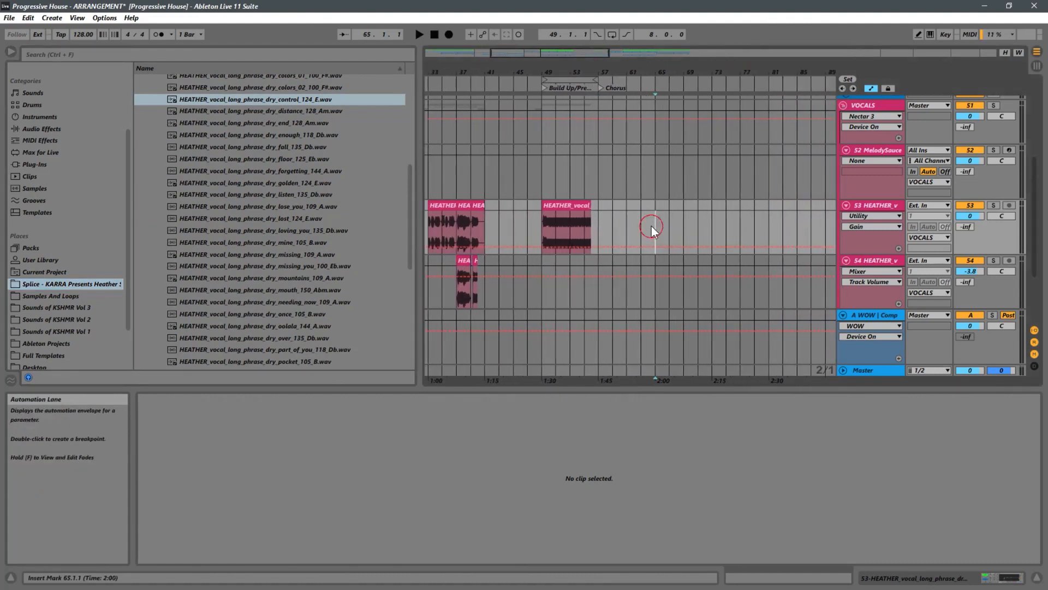
scroll(705, 223, "up", 5)
left_click(719, 275)
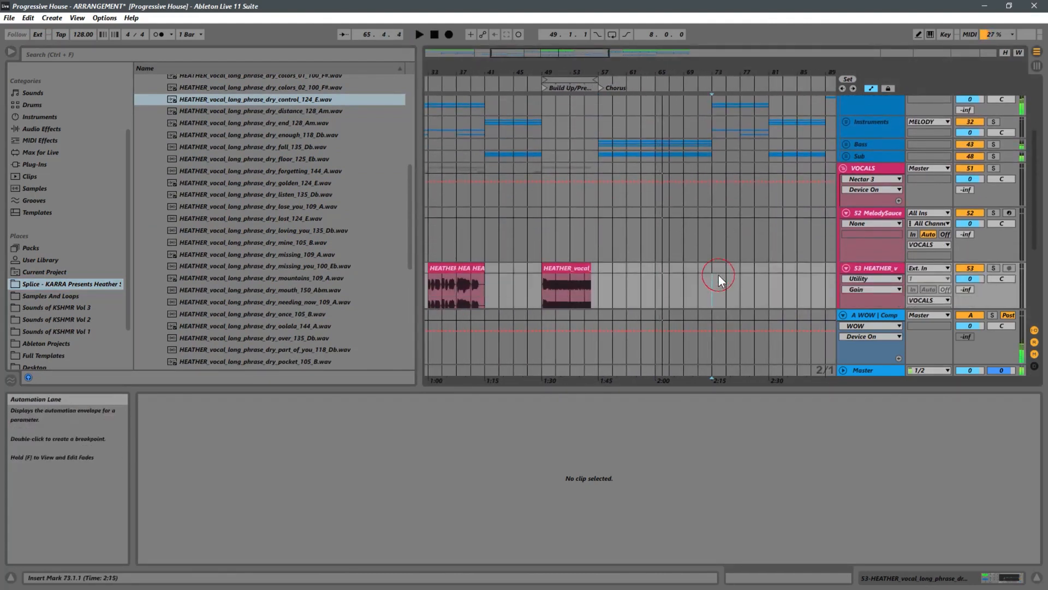
key("space")
scroll(732, 263, "down", 3)
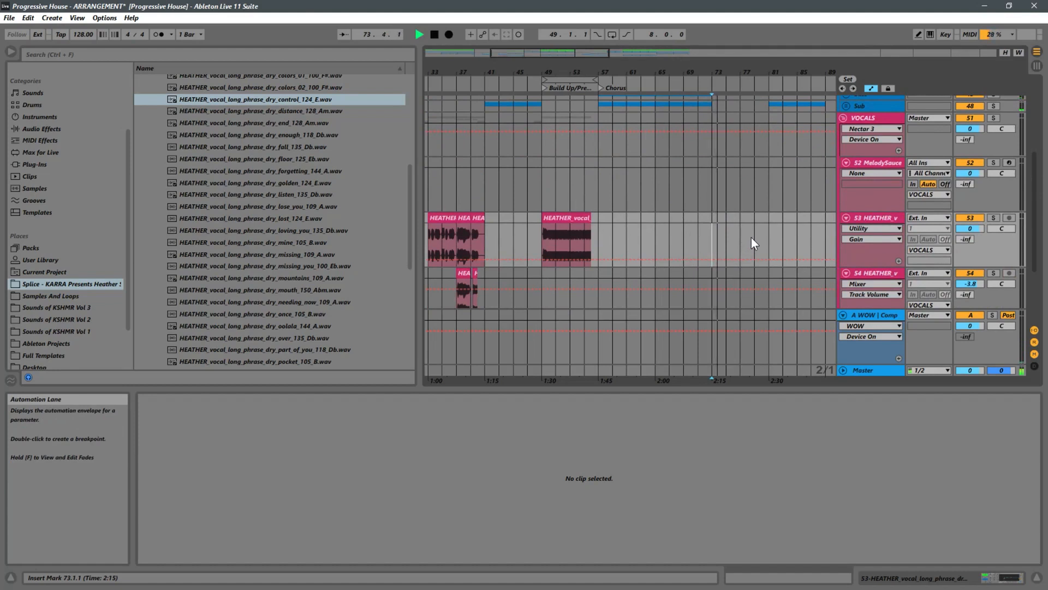
scroll(752, 239, "up", 2)
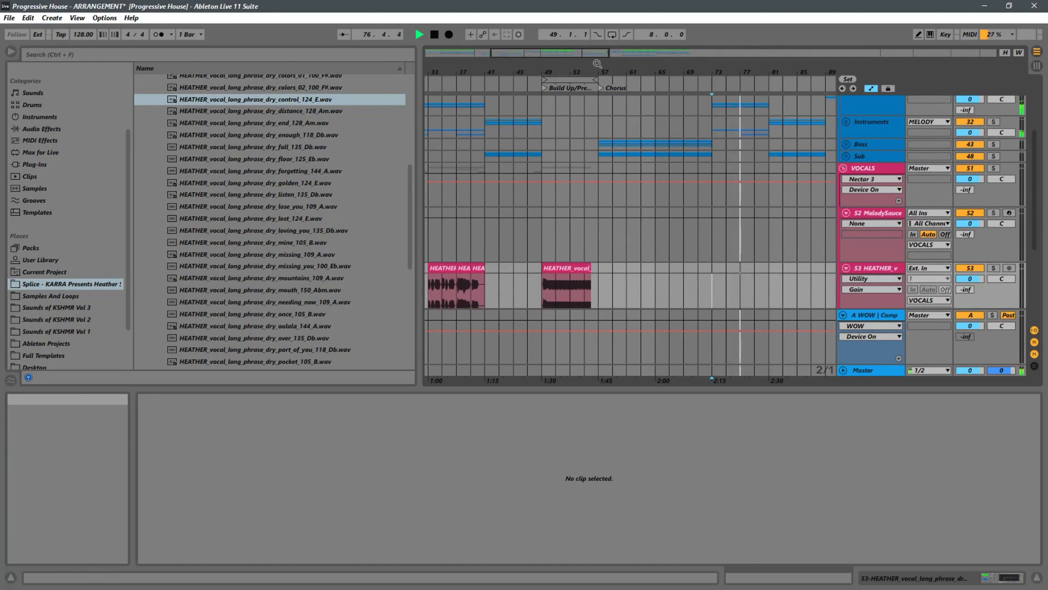
mouse_move(598, 64)
left_mouse_down()
mouse_move(537, 69)
mouse_move(615, 68)
left_mouse_up()
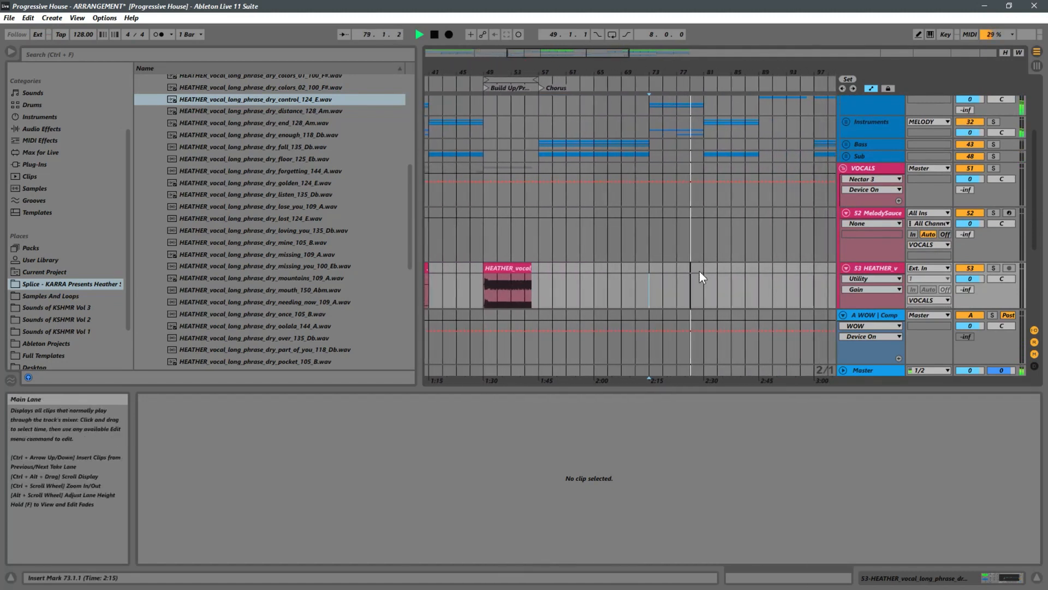
key("space")
key("space")
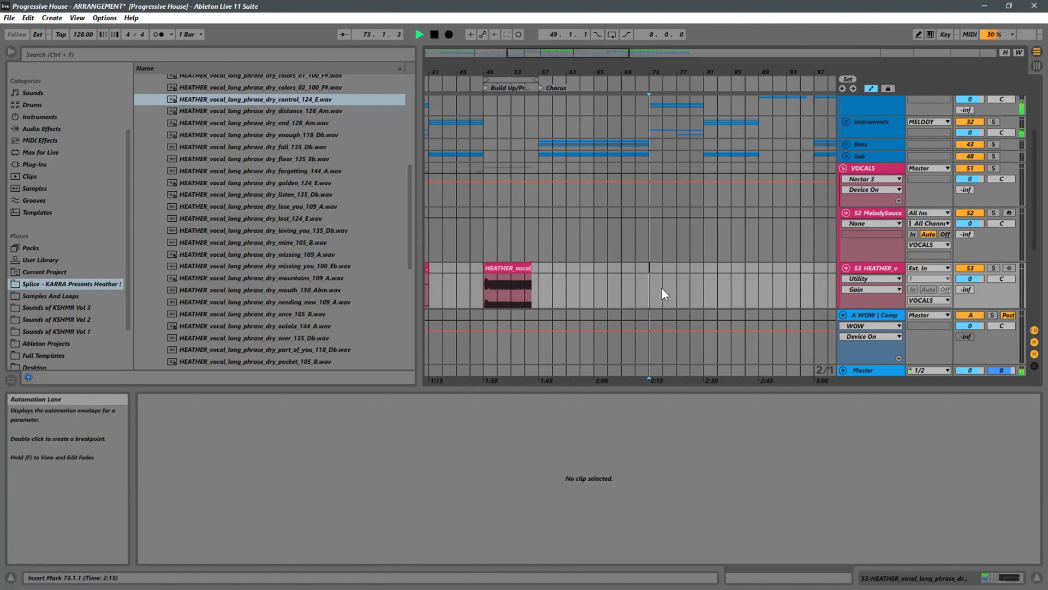
scroll(699, 276, "up", 1)
key("space")
scroll(699, 276, "down", 2)
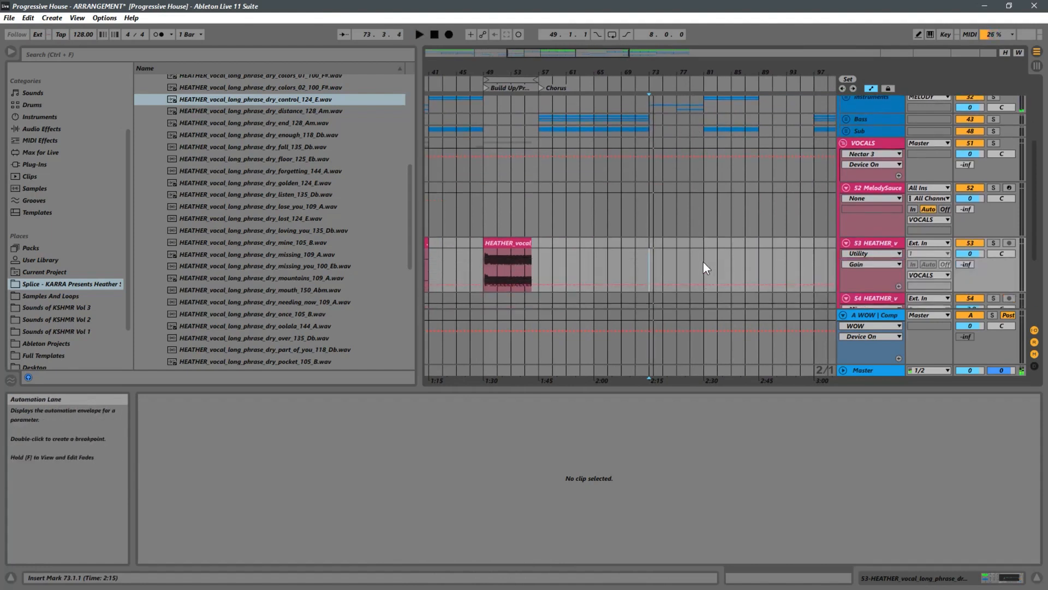
Step: Loop bars 73 to 81 and duplicate that time range across the whole arrangement
left_click_drag(703, 262, 650, 249)
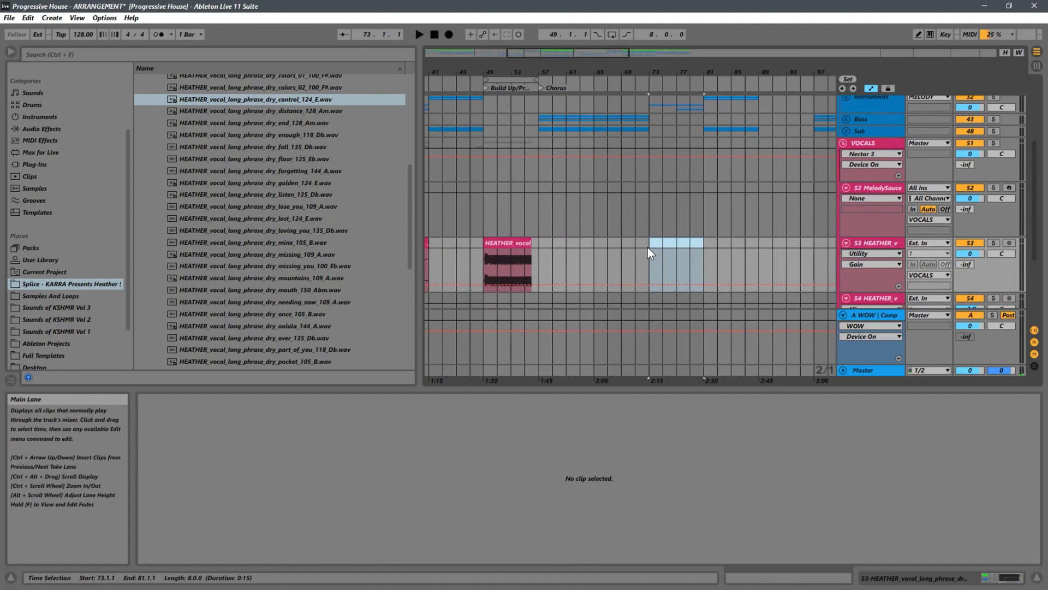
key("ctrl+l")
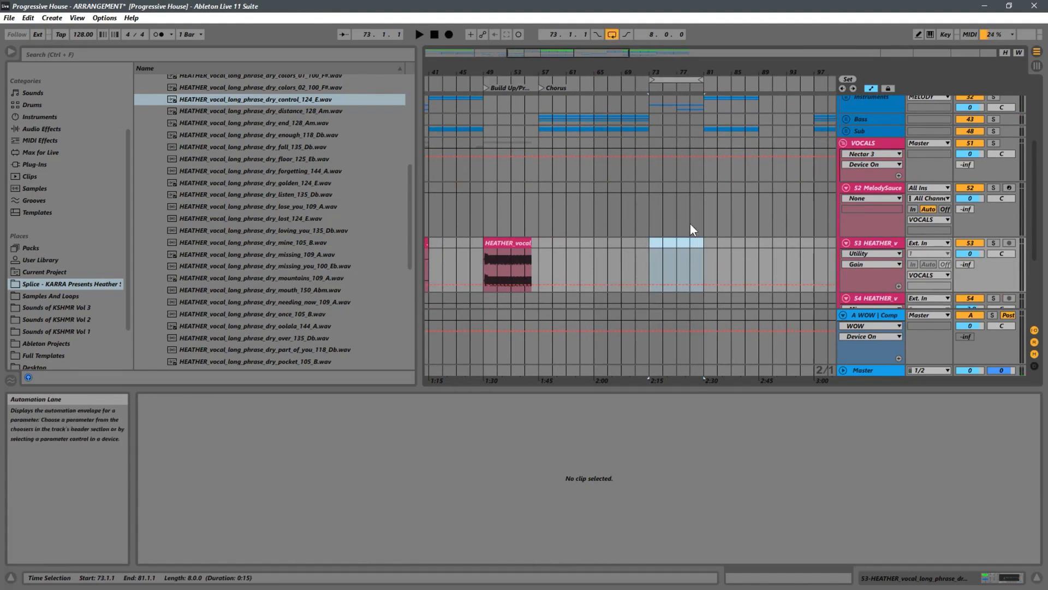
right_click(670, 80)
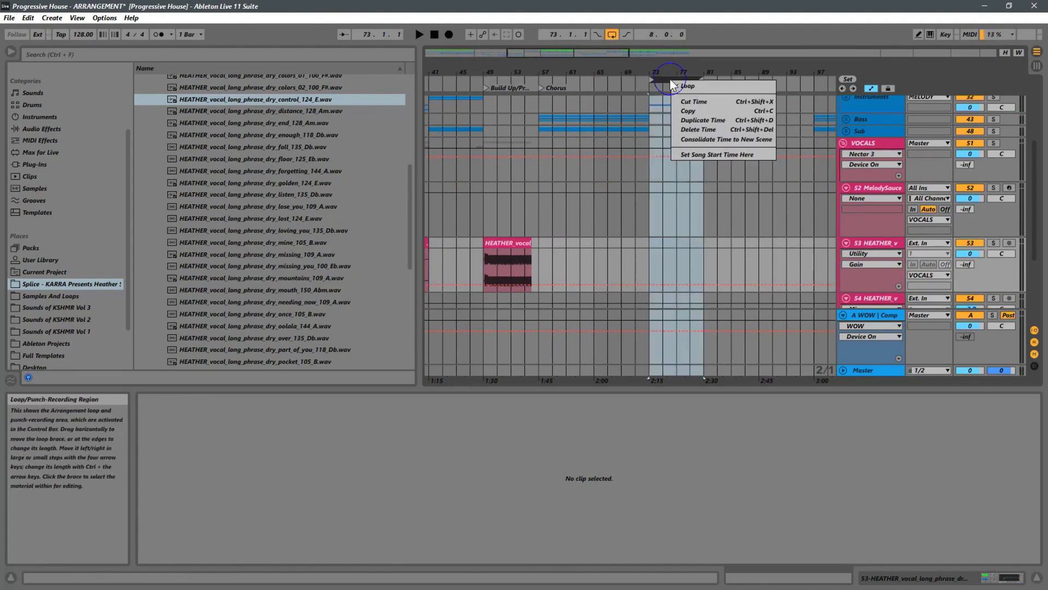
left_click(704, 120)
Step: Select bars 81 to 89 on vocal track 53 and shorten the loop region to that same range
left_click(648, 250)
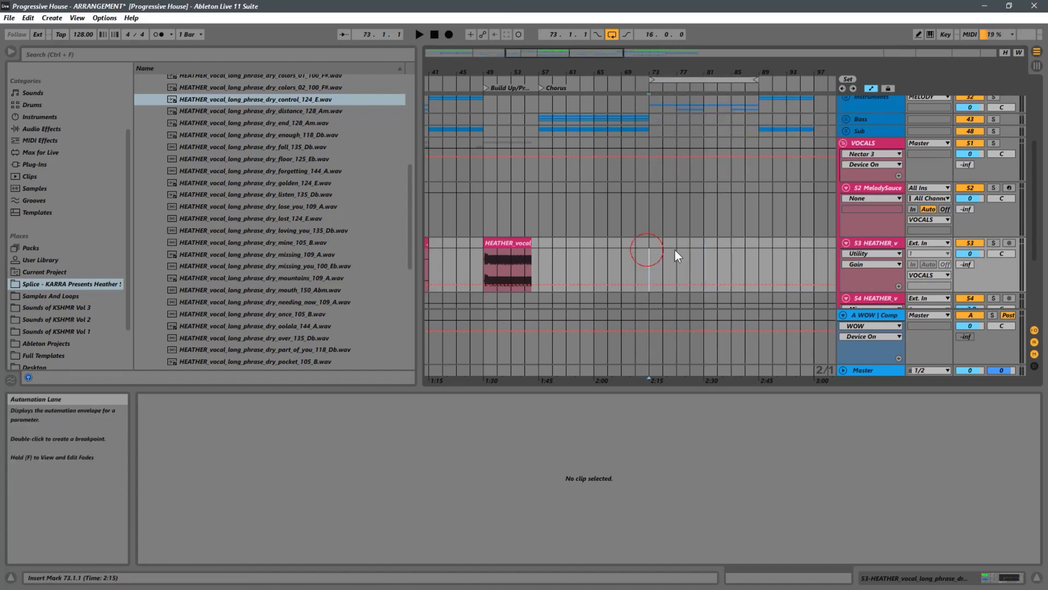
left_click_drag(702, 250, 759, 244)
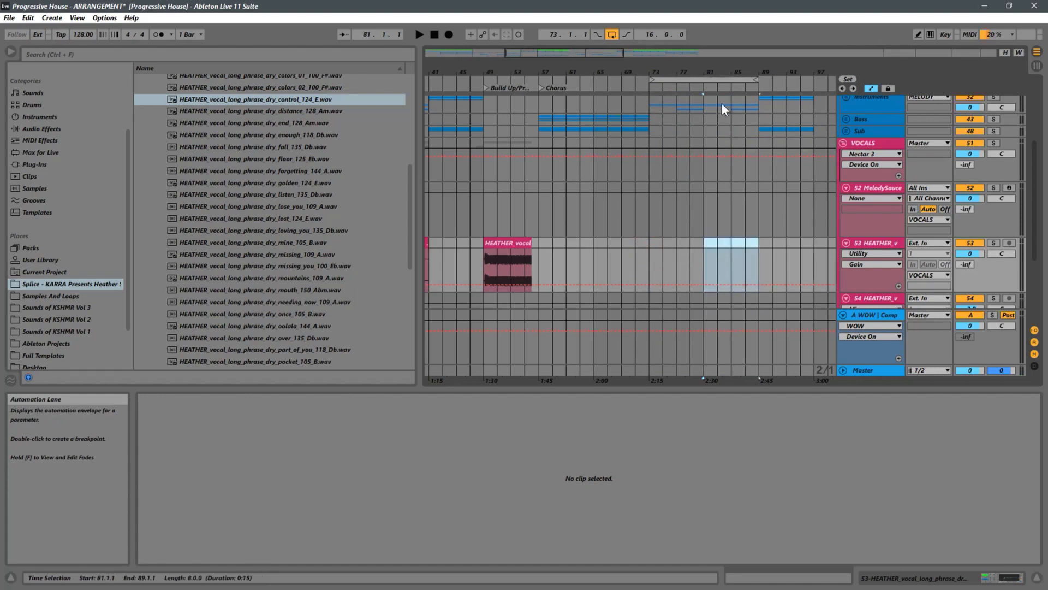
left_click_drag(649, 79, 704, 80)
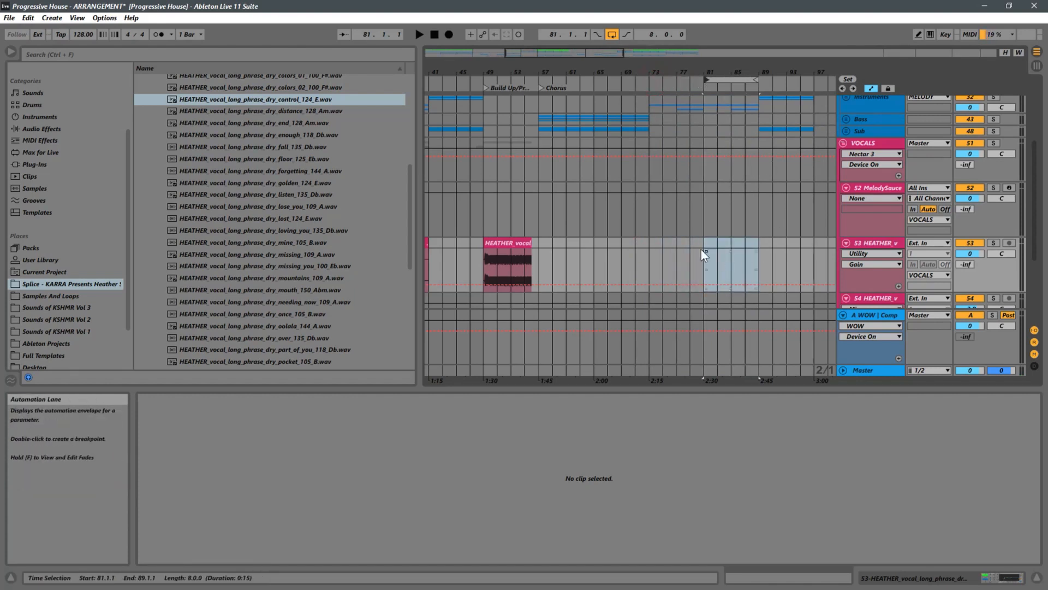
Step: Audition the long dry vocal phrases missing_you_100_Eb, once_105_B, room_128_Am, see_it_through_02_124_E and tick_tock_100_F#
left_click(267, 266)
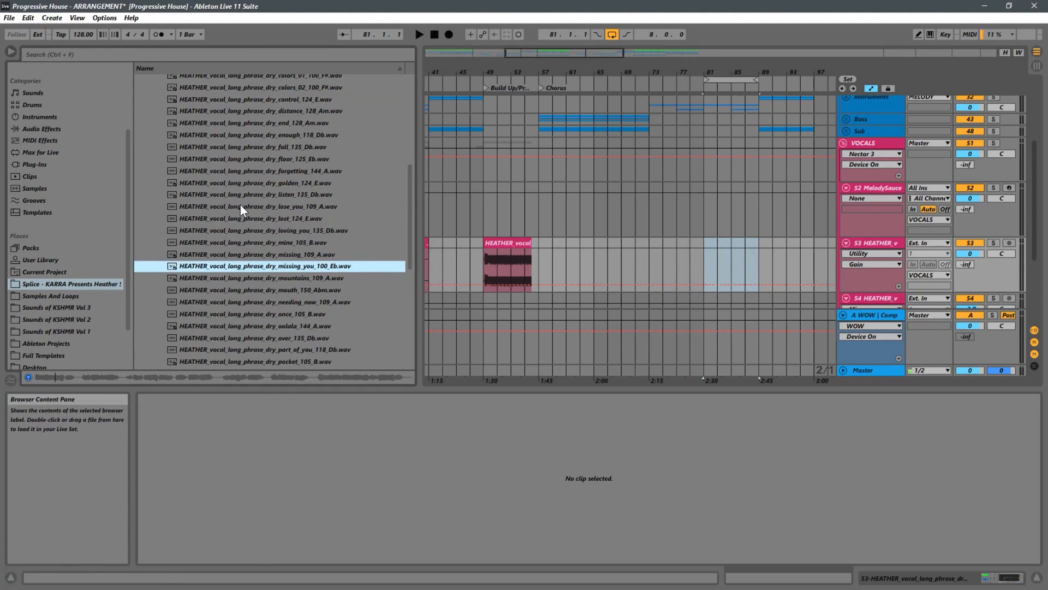
left_click(340, 312)
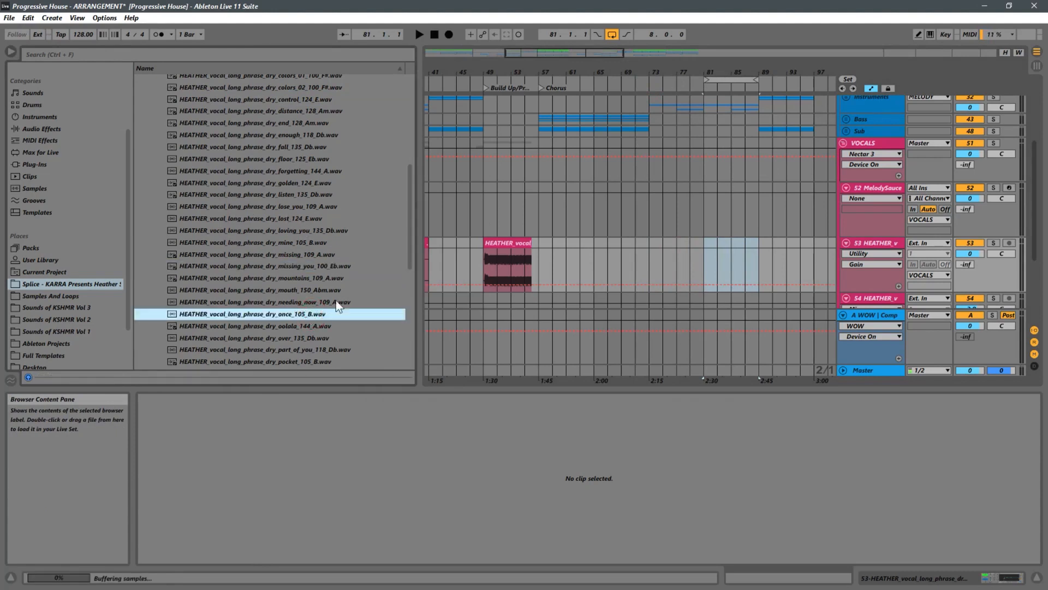
scroll(339, 300, "down", 5)
scroll(295, 293, "down", 3)
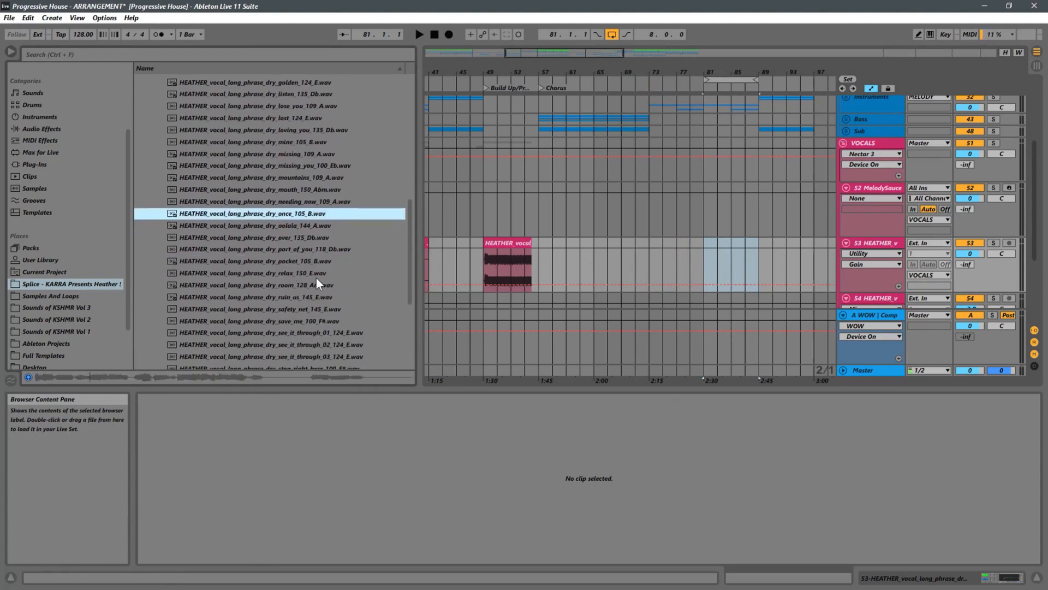
left_click(332, 285)
scroll(355, 283, "down", 3)
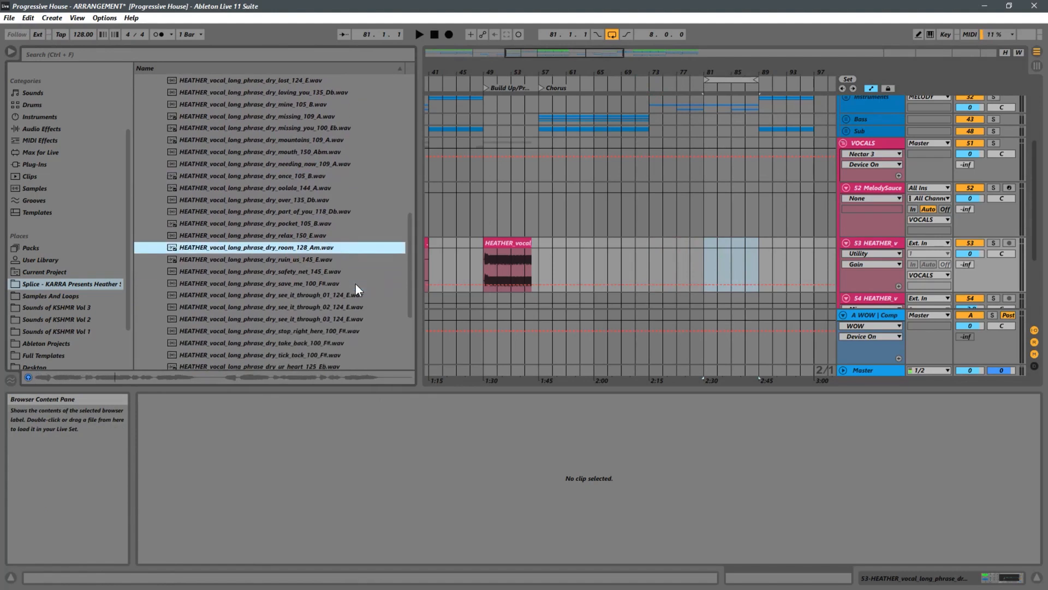
scroll(356, 284, "down", 3)
left_click(280, 270)
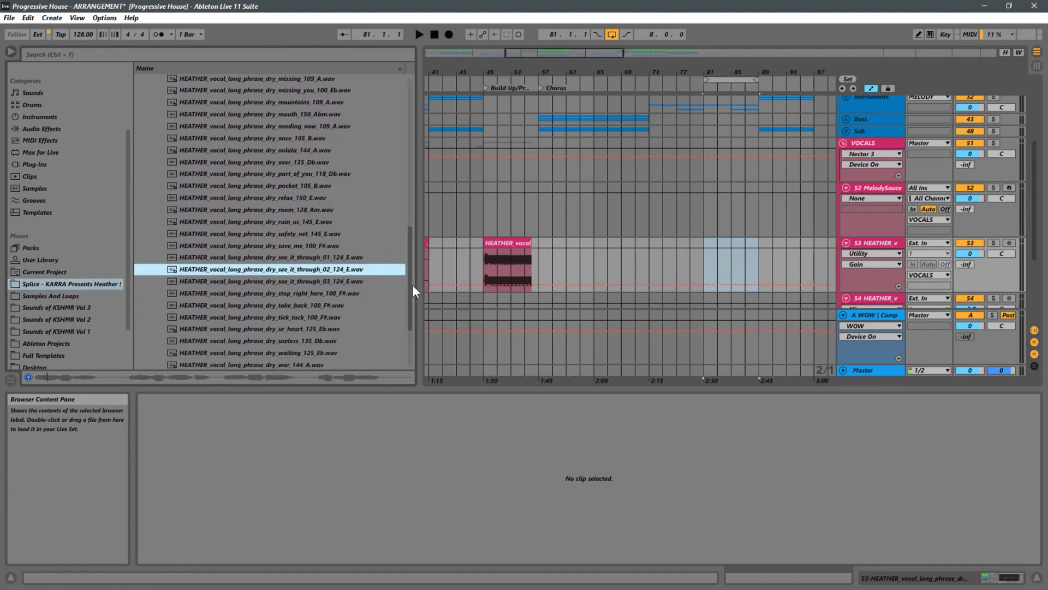
left_click(290, 316)
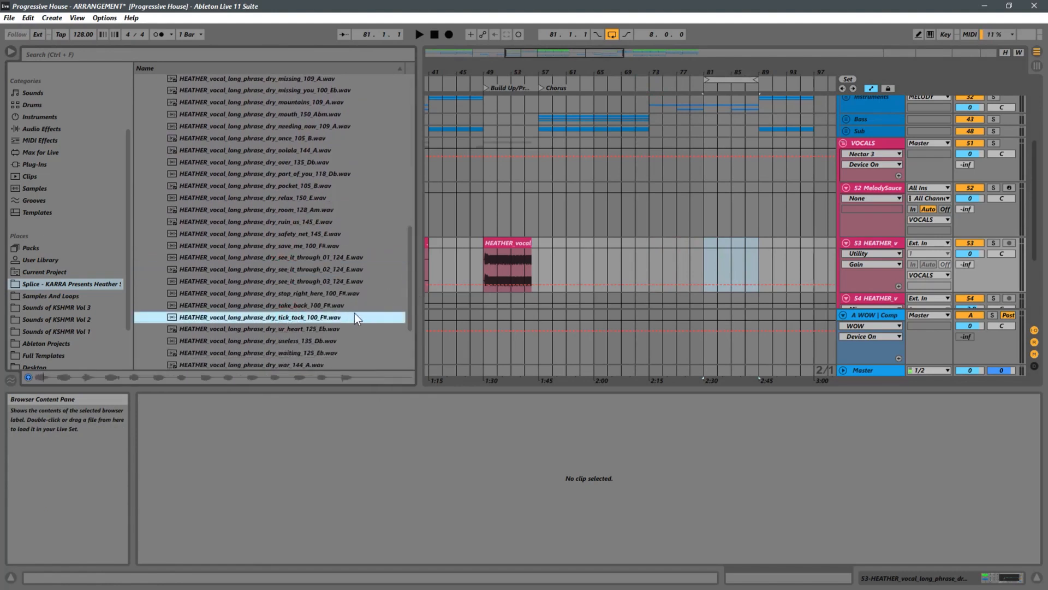
scroll(371, 314, "down", 3)
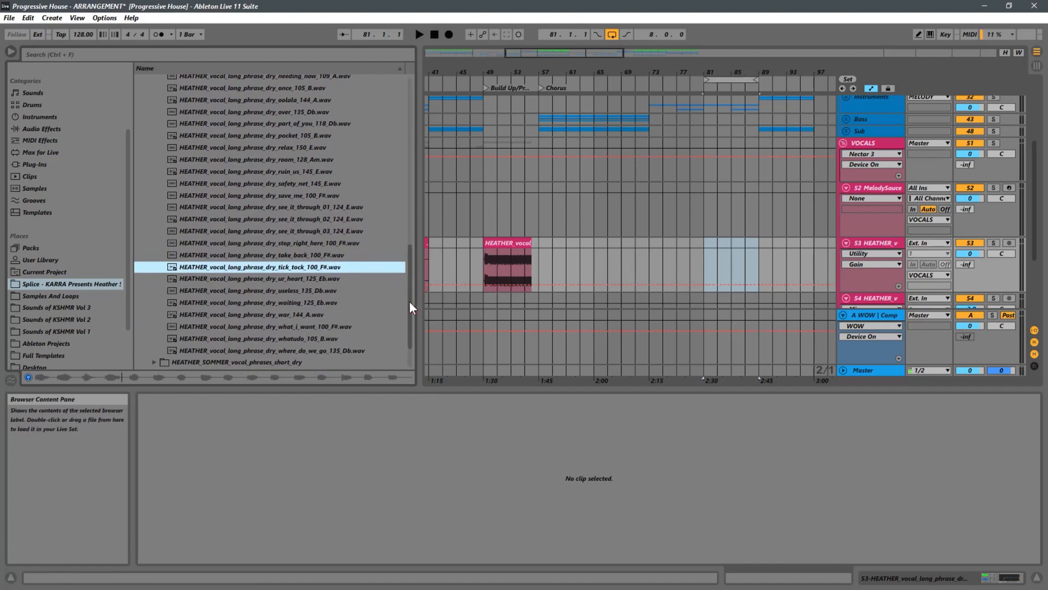
Step: Collapse the long dry phrases folder and audition the dry vocal loops 05_148, 17_128 and 18_128_Ab
left_click_drag(409, 301, 438, 121)
left_click(154, 188)
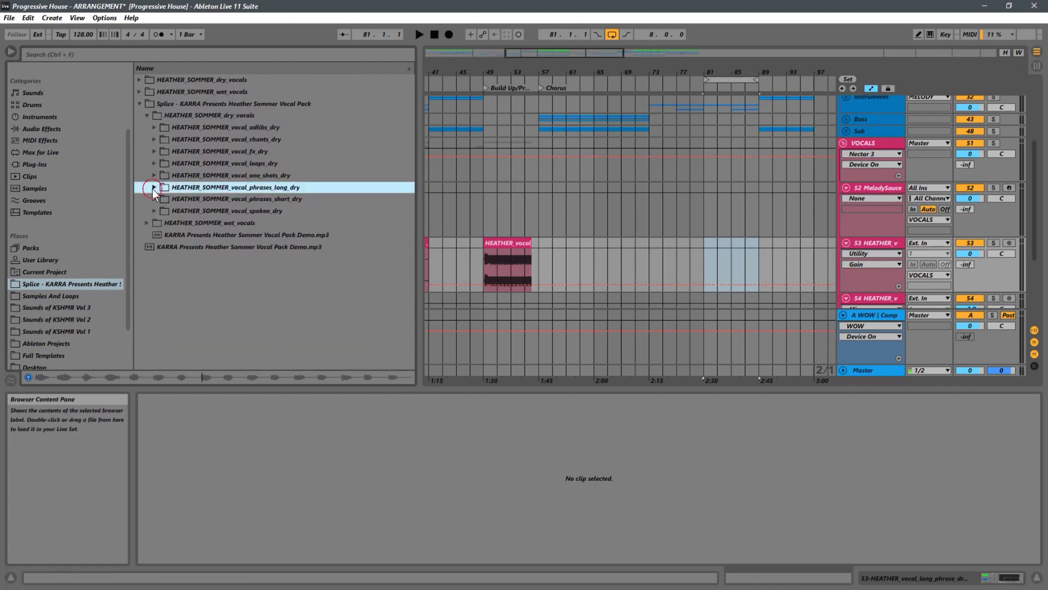
left_click(271, 175)
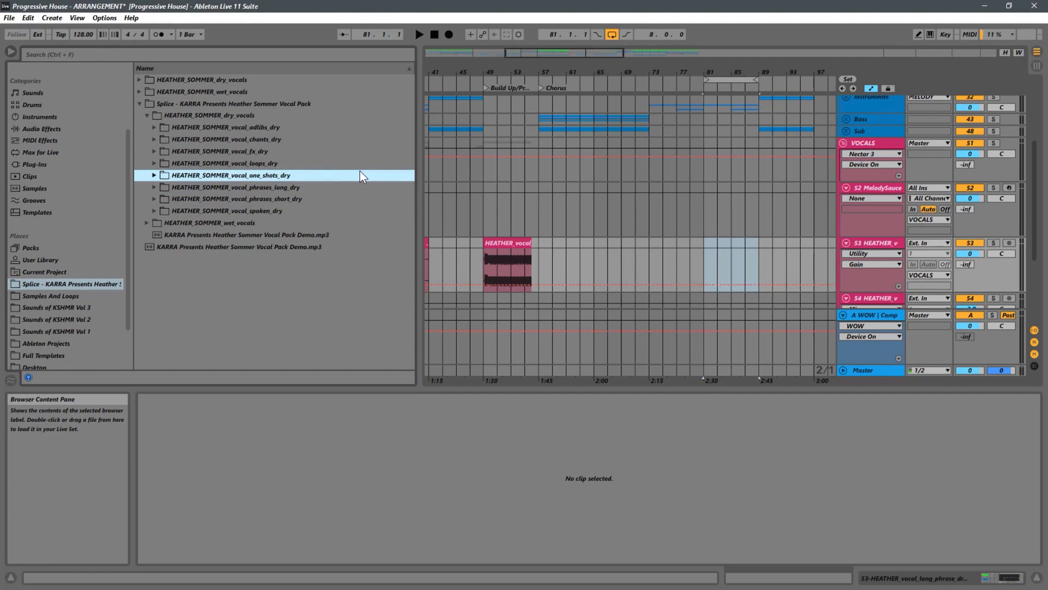
left_click(156, 164)
left_click(289, 223)
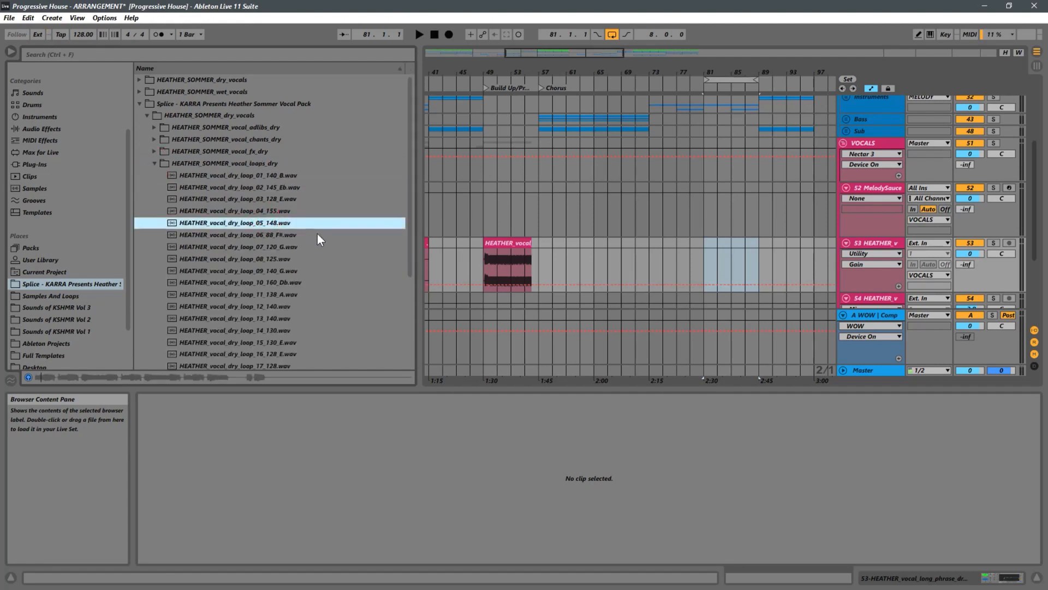
scroll(260, 248, "down", 2)
left_click(298, 316)
scroll(306, 304, "down", 3)
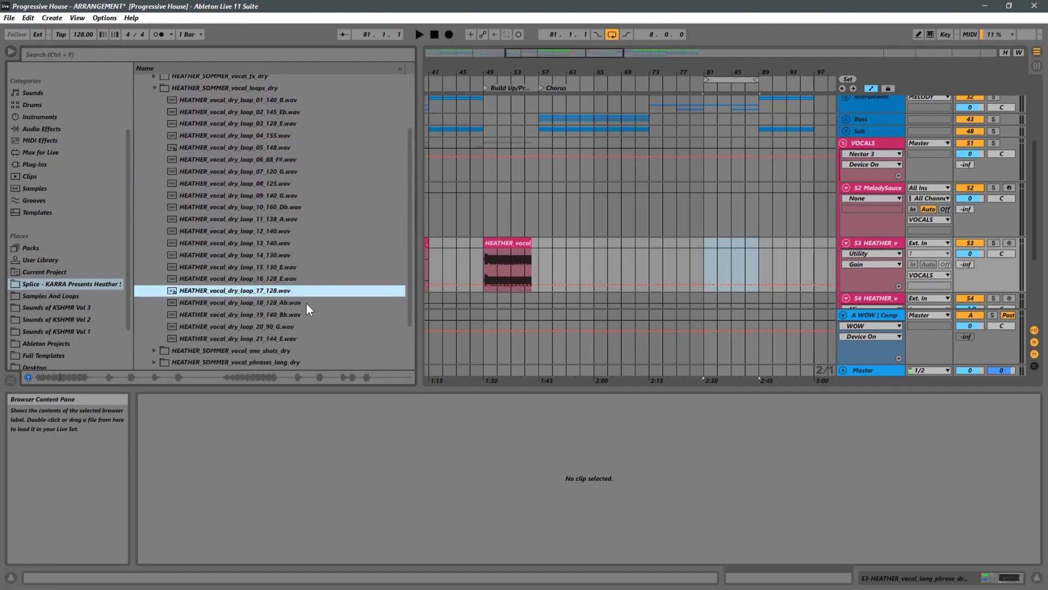
scroll(257, 261, "up", 5)
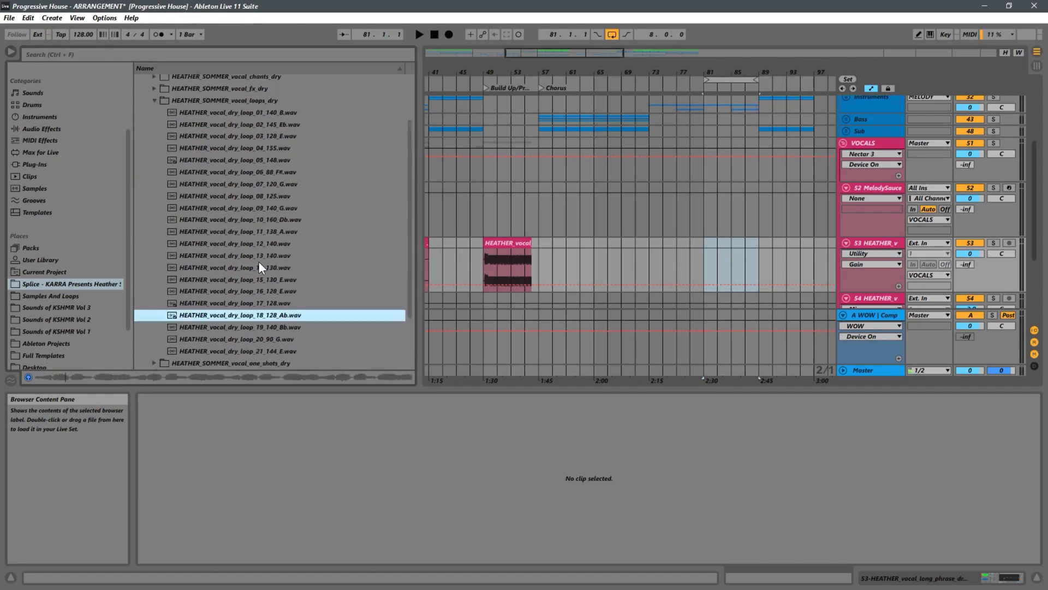
left_click(152, 165)
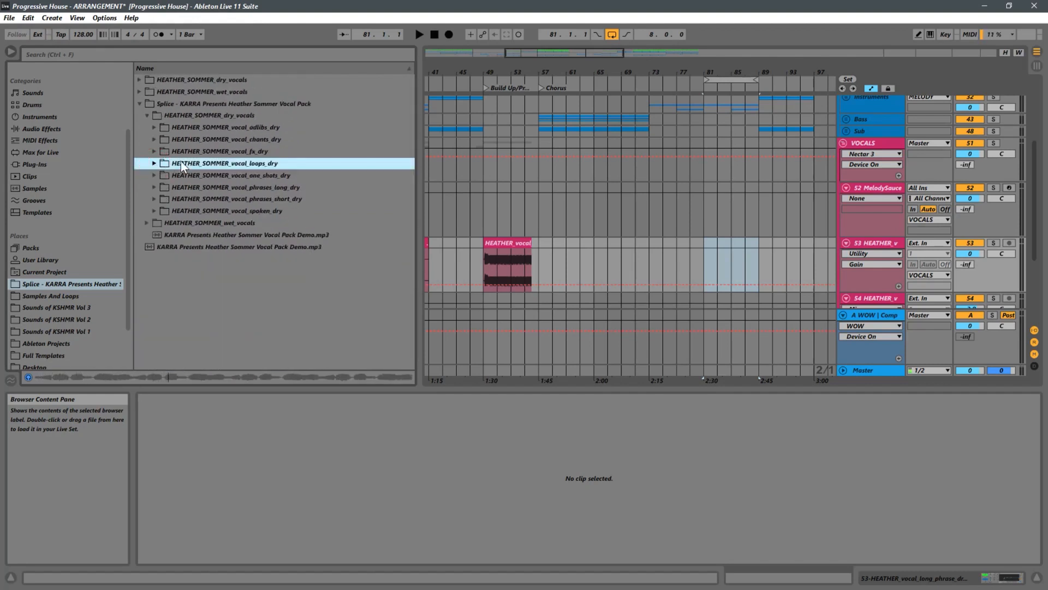
left_click(234, 141)
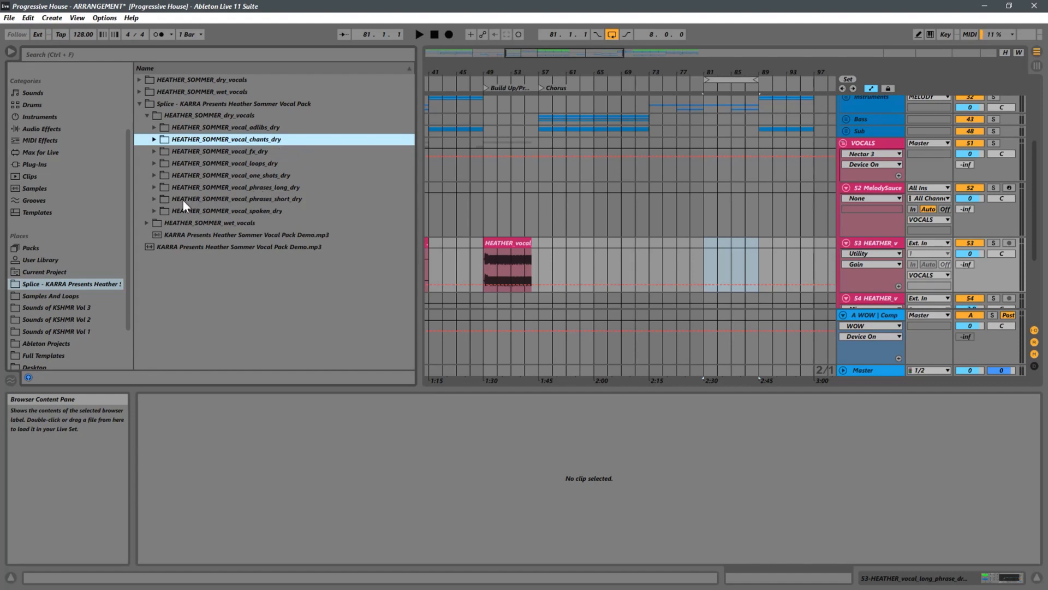
Step: Audition the short dry vocal phrases eachother_145_E, like_that_oh_100_Eb, like_it_128_Am, lifetime_100_F# and fight_128_Am
left_click(154, 199)
left_click(263, 246)
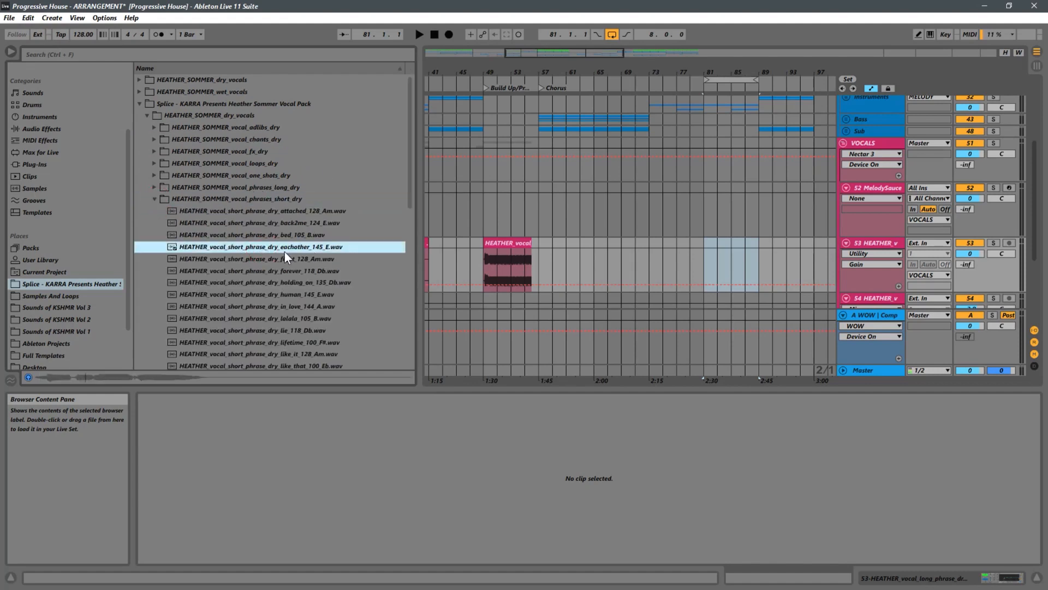
scroll(302, 253, "down", 2)
scroll(302, 254, "down", 2)
left_click(273, 289)
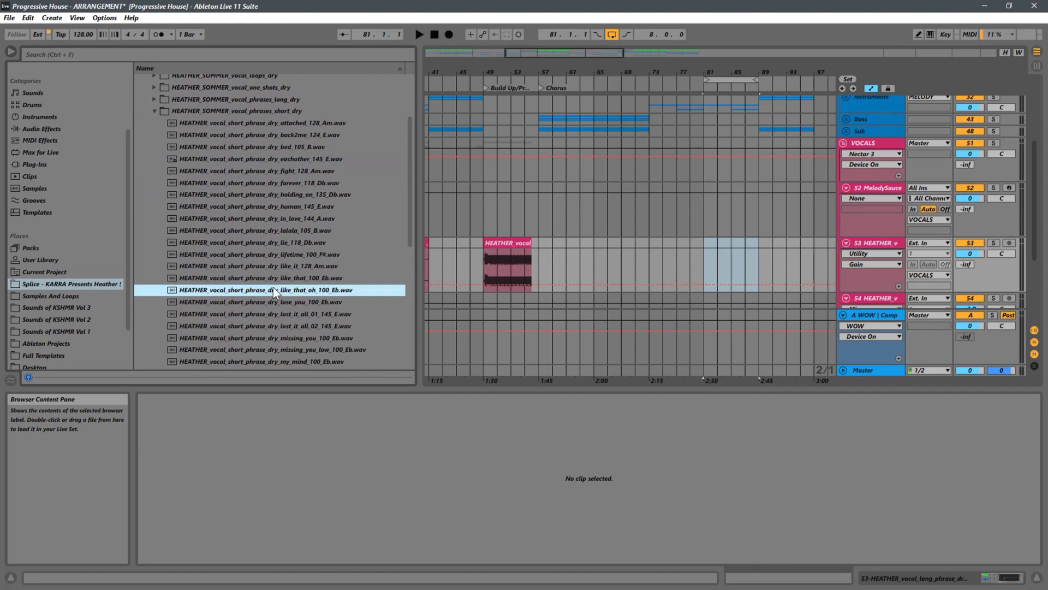
left_click(317, 266)
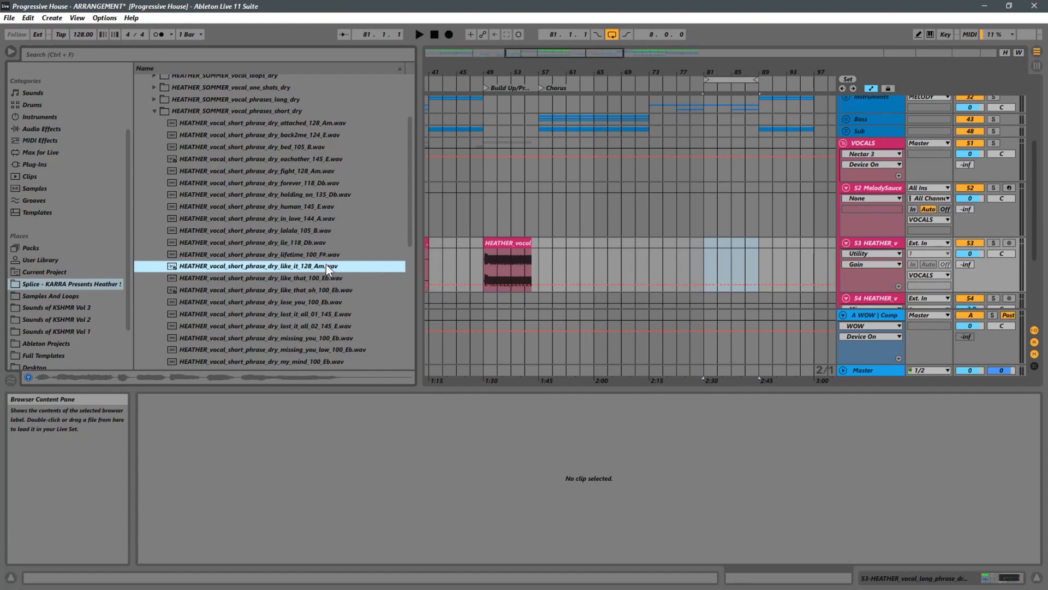
left_click(277, 254)
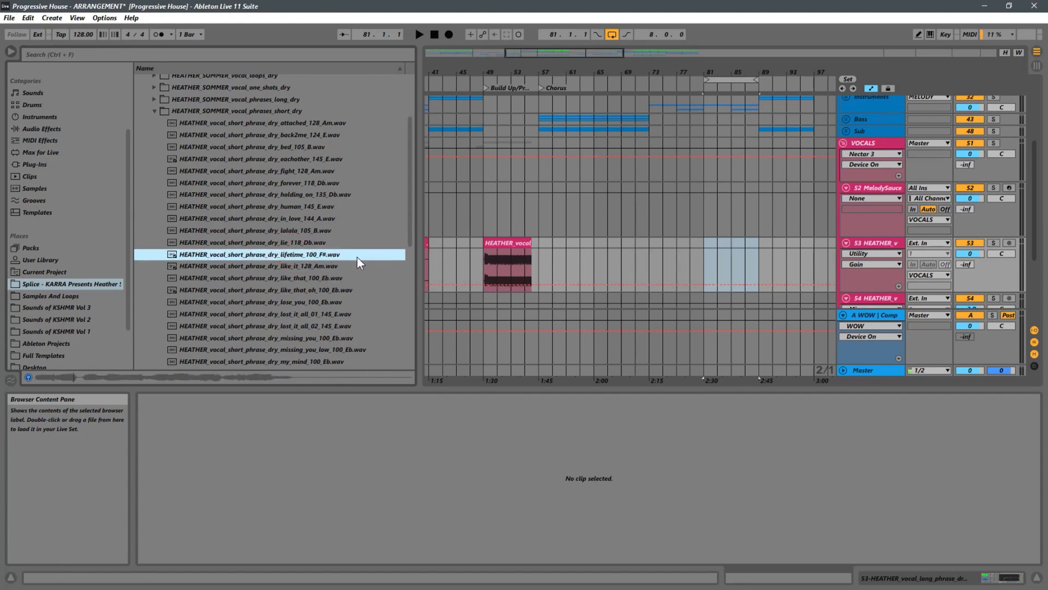
left_click(309, 171)
left_click(318, 270)
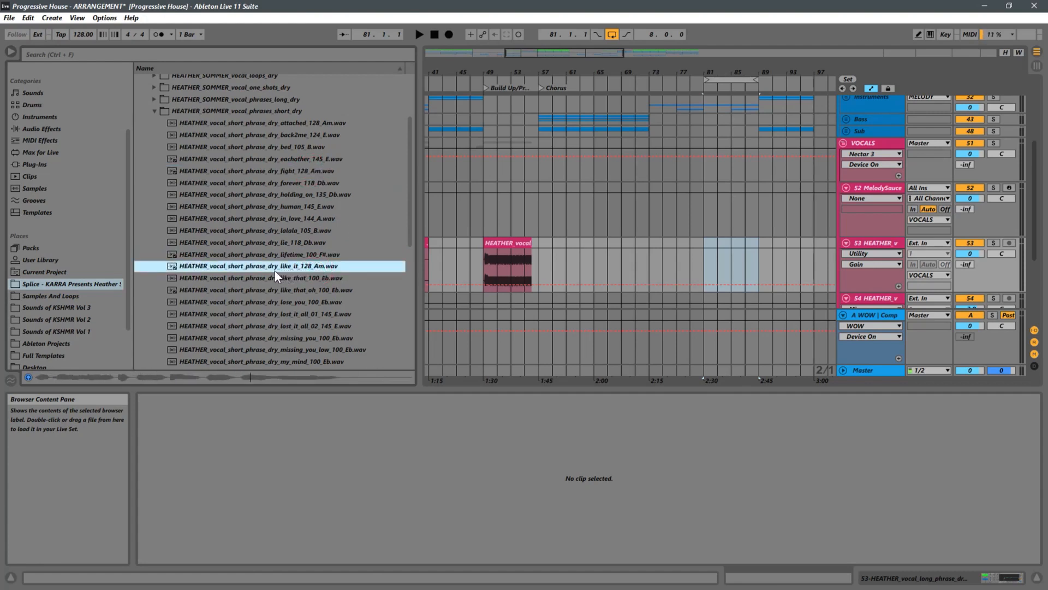
Step: Place the short dry phrase like_it_128_Am at bar 81 on vocal track 53 and play the arrangement from bar 79
left_click_drag(266, 267, 706, 269)
key("space")
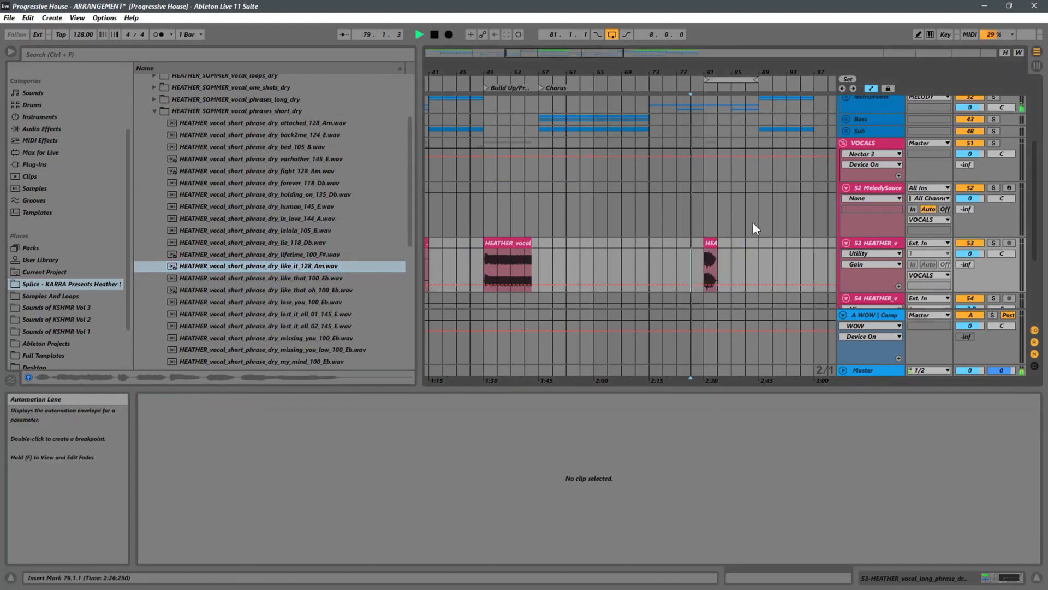
left_click_drag(710, 72, 648, 242)
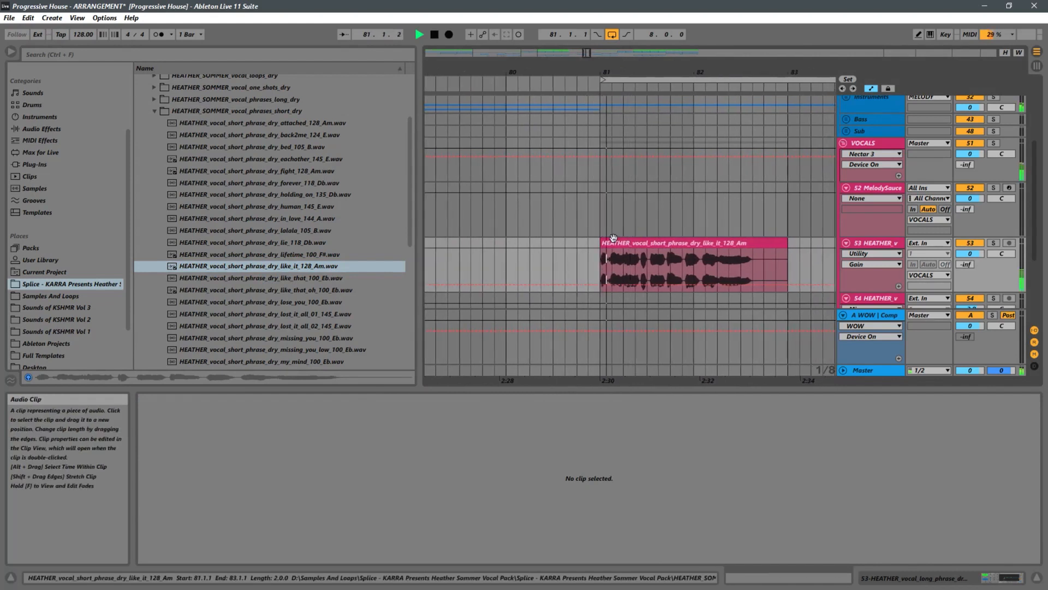
Step: Turn on Warp for the like_it_128_Am clip, transpose it by -1 st and play from just before bar 81
left_click(647, 243)
key("space")
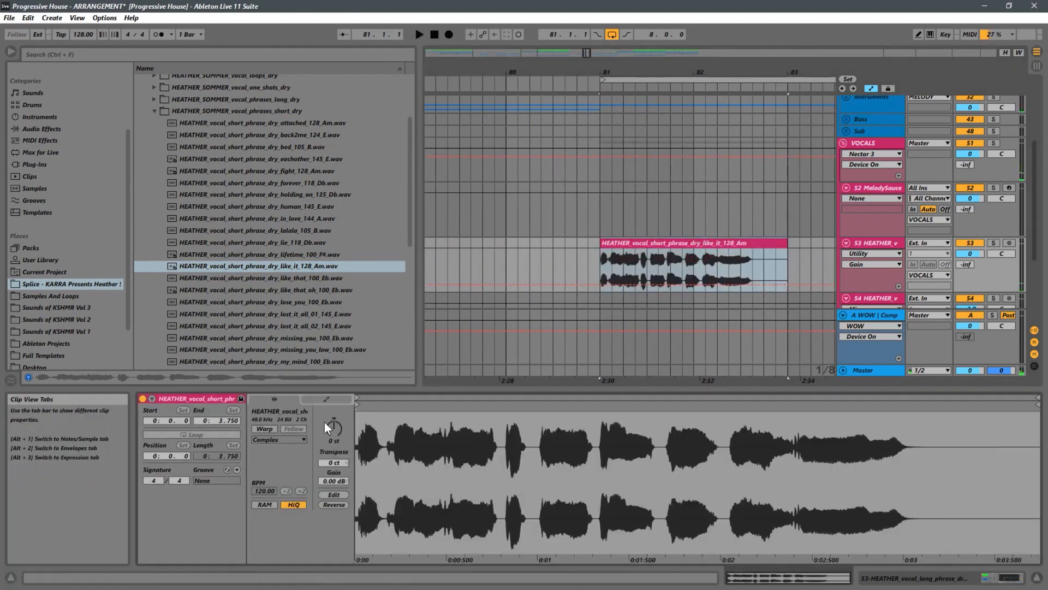
left_click(261, 428)
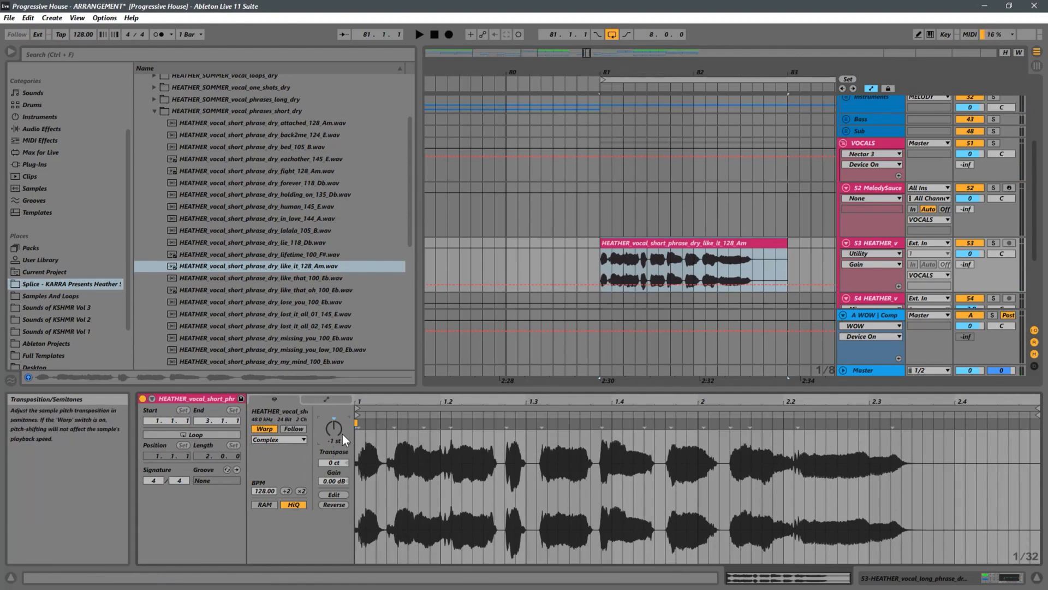
left_click(577, 260)
key("space")
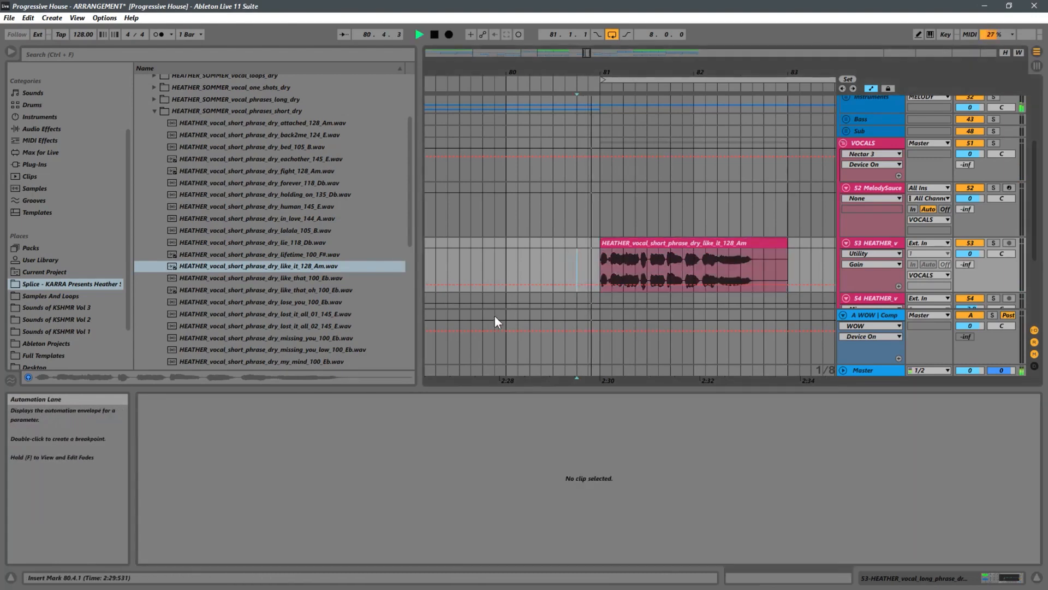
Step: Set the like_it_128_Am clip's warp mode to Complex Pro and replay it from 80.4.1
left_click(654, 246)
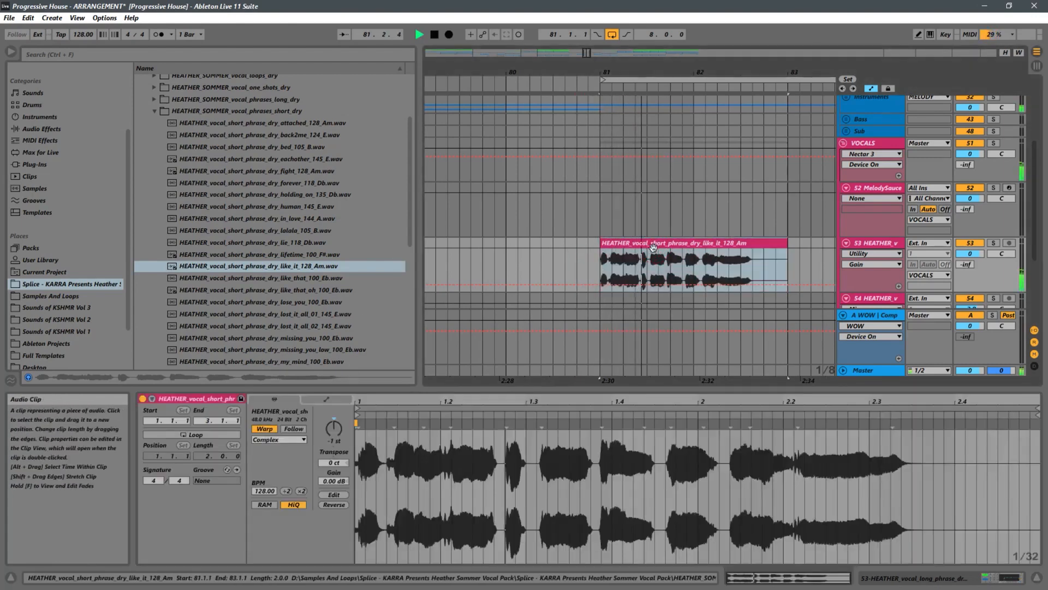
left_click(280, 440)
left_click(261, 496)
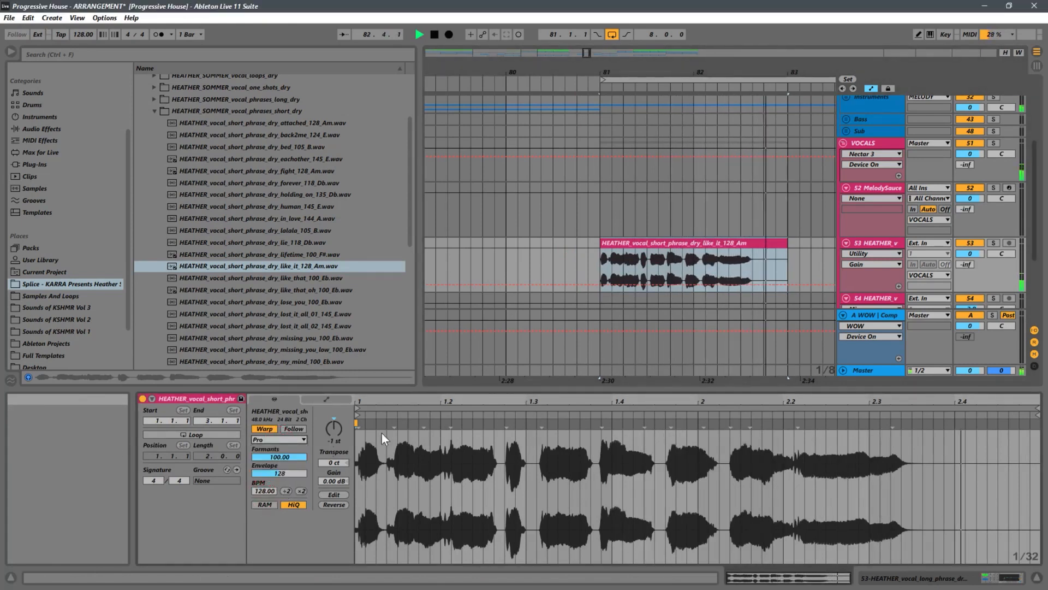
left_click(577, 252)
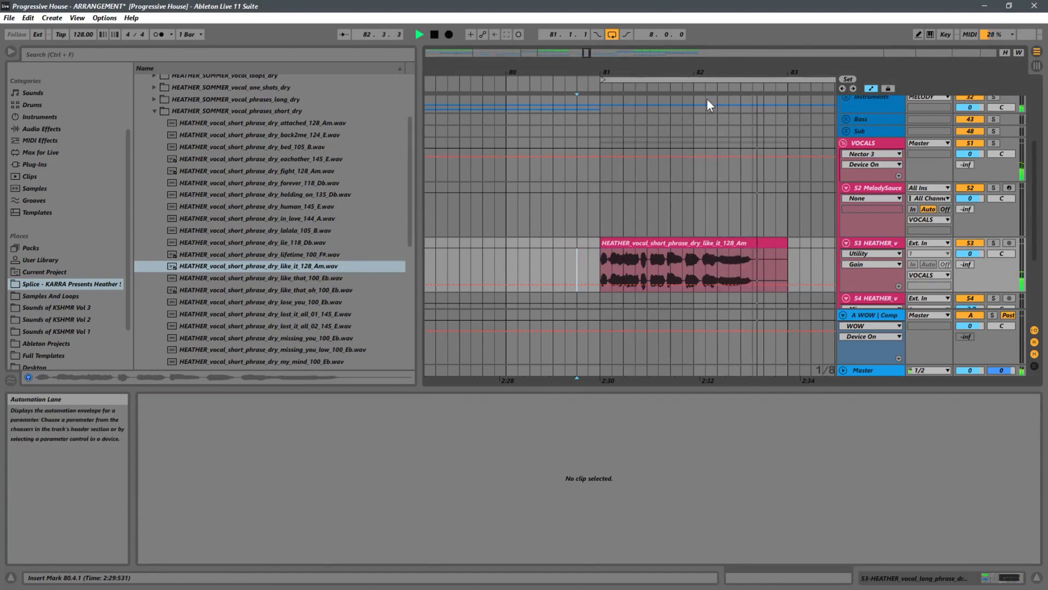
key("space")
key("space")
Step: Try starting the like_it_128_Am clip at 81.1.2 and at 81.1.3, playing back each position
left_click_drag(606, 68, 606, 169)
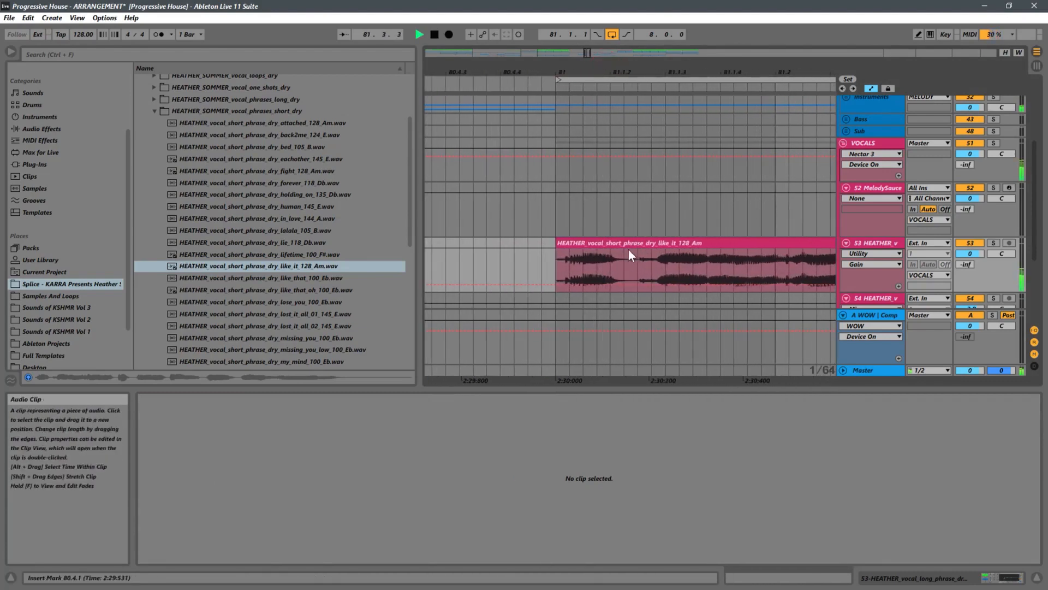
key("space")
left_click_drag(576, 243, 631, 245)
left_click(558, 260)
key("space")
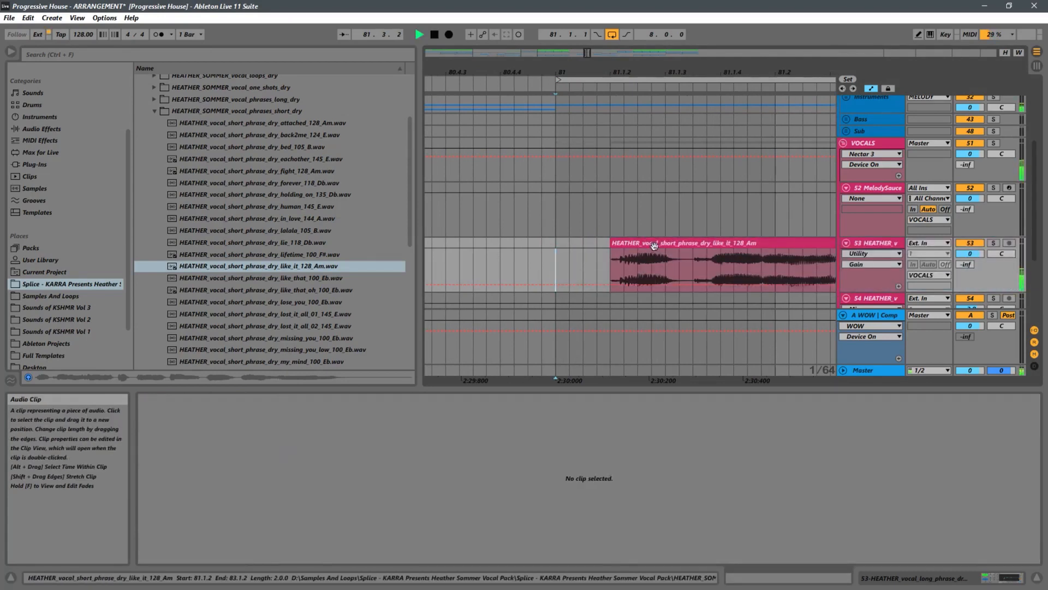
left_click_drag(660, 243, 719, 246)
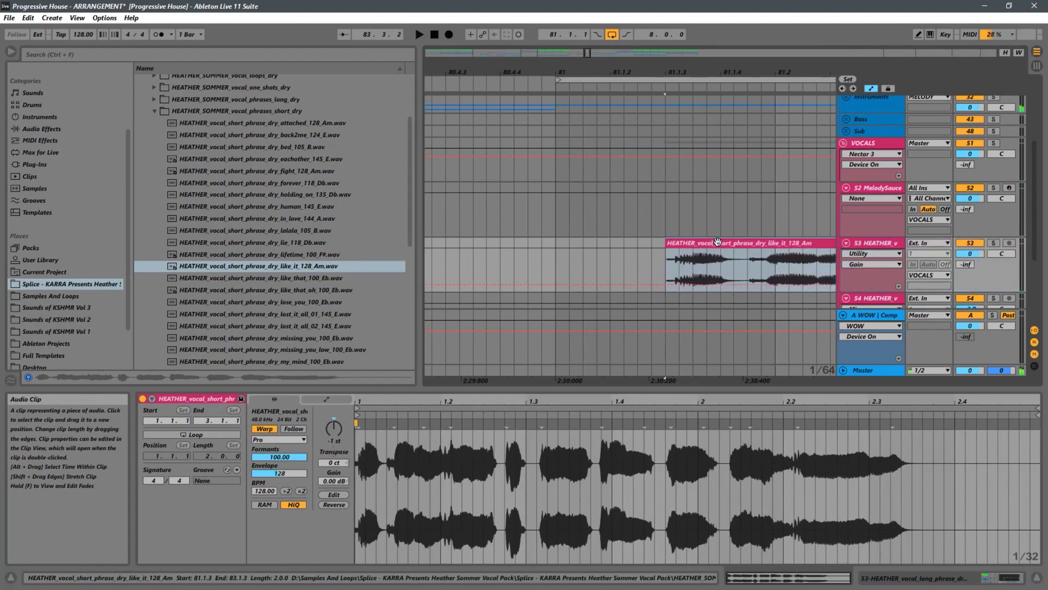
left_click(512, 263)
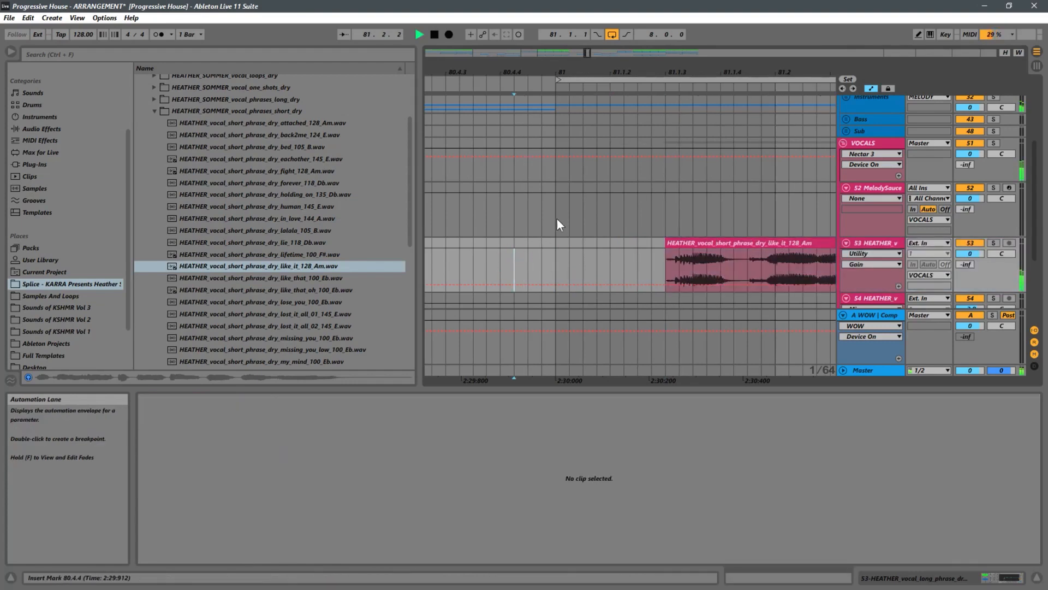
Step: Move the like_it_128_Am clip back to the start of bar 81 and play it with the arrangement
scroll(549, 203, "down", 5)
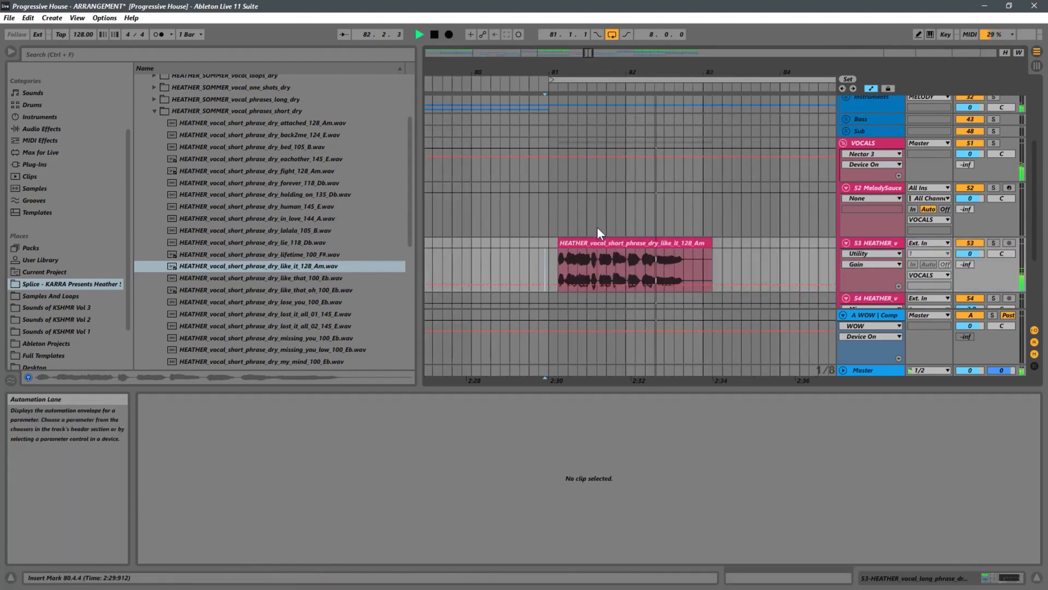
left_click(565, 243)
left_click_drag(564, 243, 556, 243)
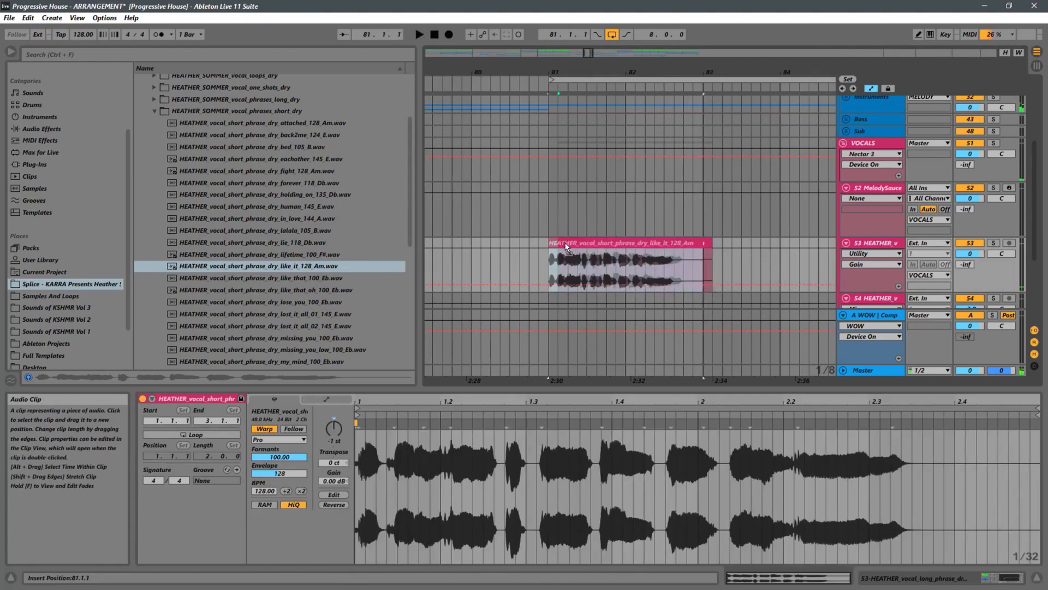
left_click(523, 254)
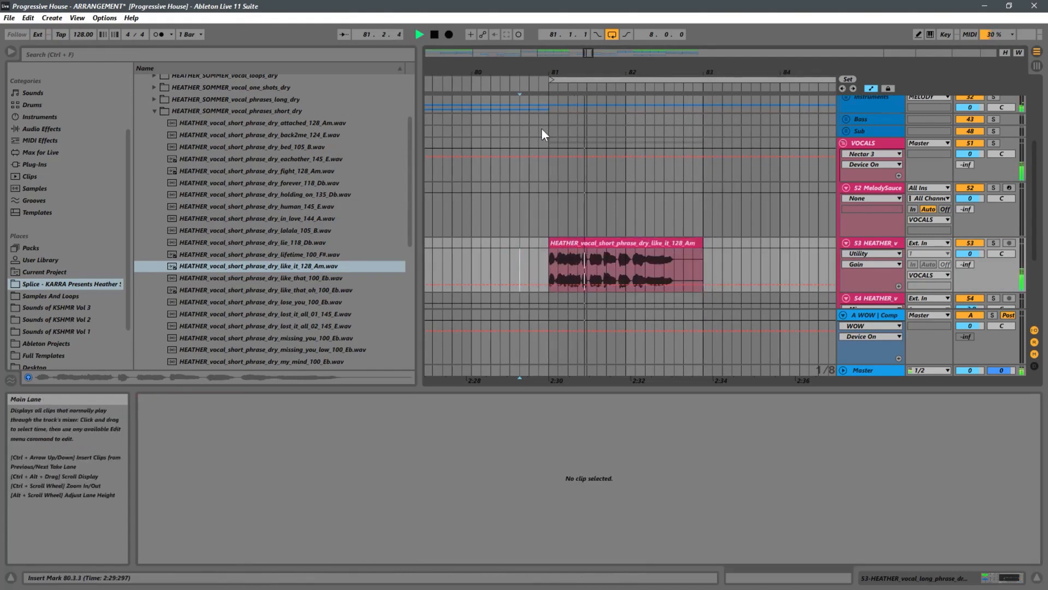
scroll(524, 180, "down", 6)
scroll(626, 267, "up", 5)
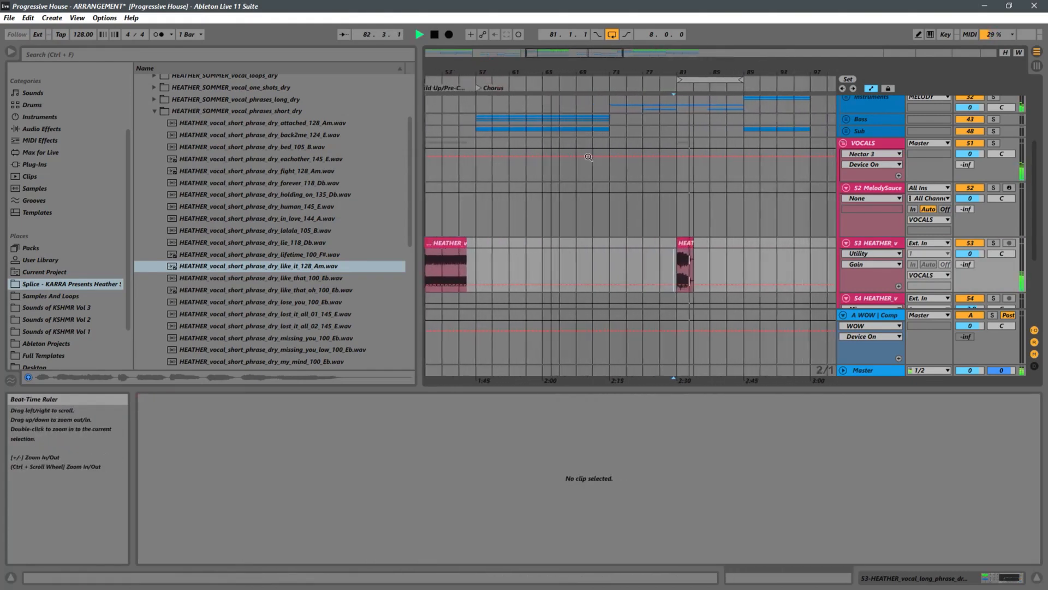
left_click(617, 260)
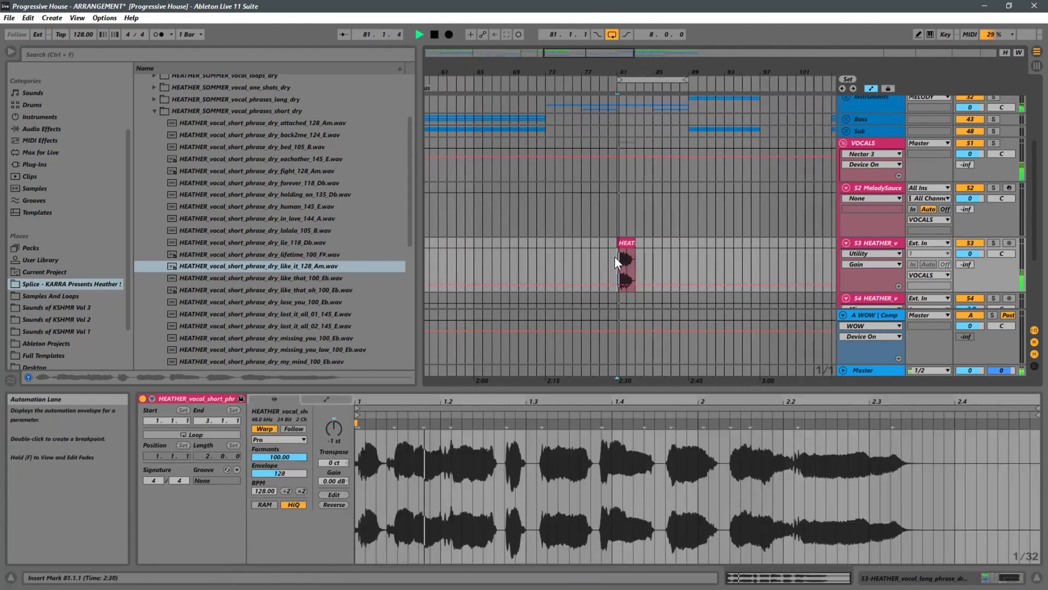
key("space")
Step: Audition the short dry vocal phrases lost_it_all_01_145_E, only_thing_109_A, no_you_didnt_128_Am and thinking_128_Am
left_click(323, 315)
scroll(353, 310, "down", 3)
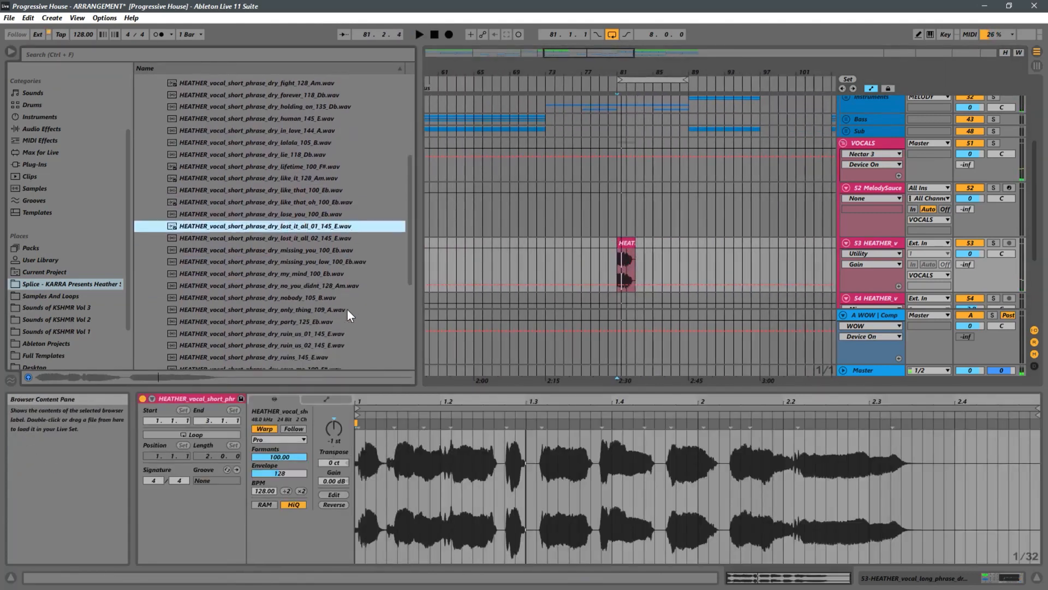
left_click(306, 310)
left_click(312, 286)
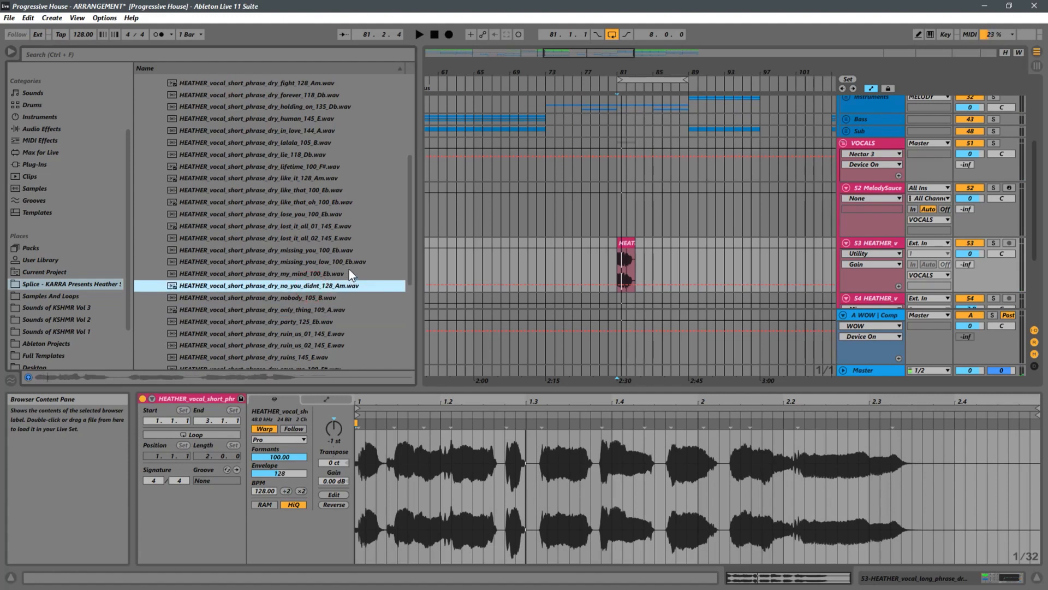
scroll(350, 267, "down", 1)
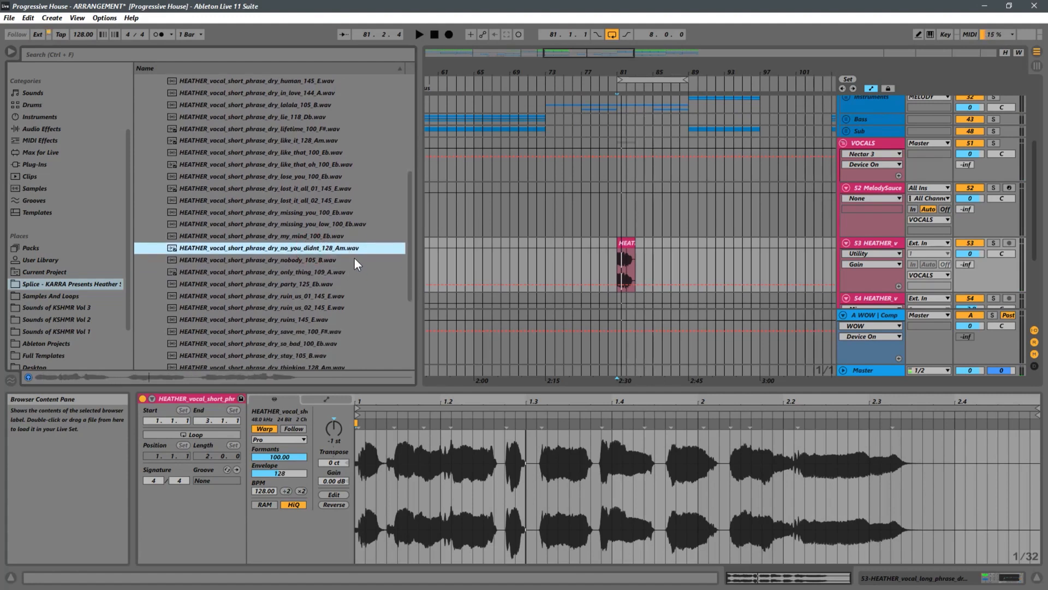
scroll(354, 257, "down", 2)
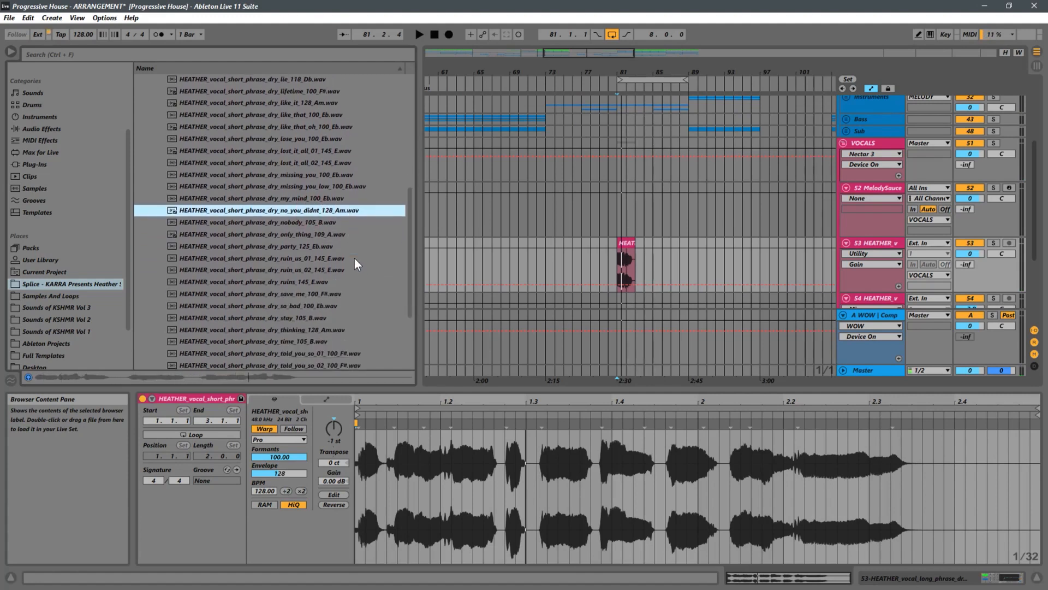
left_click(318, 330)
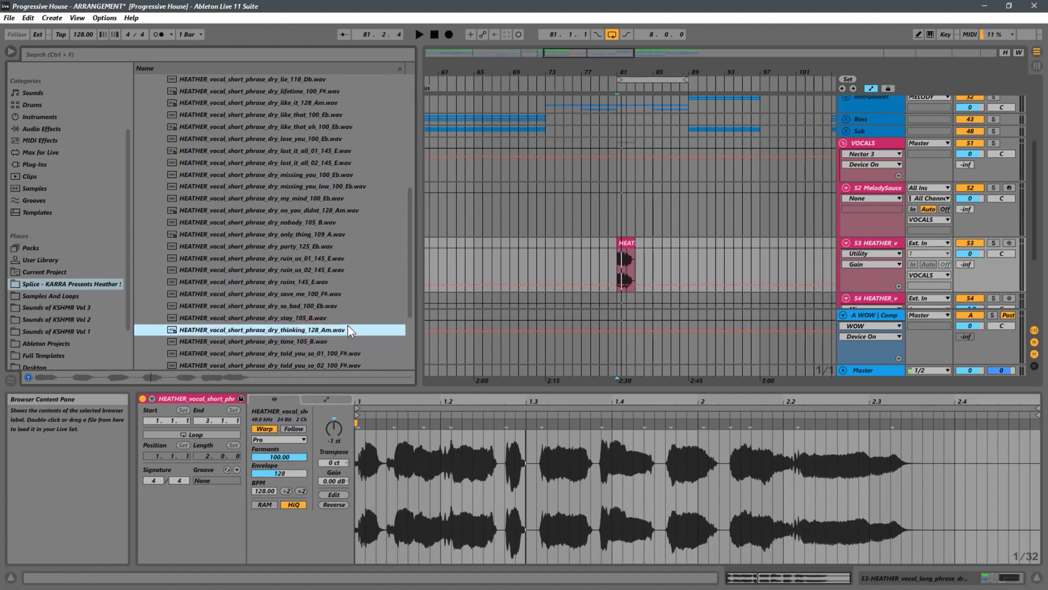
scroll(406, 289, "down", 5)
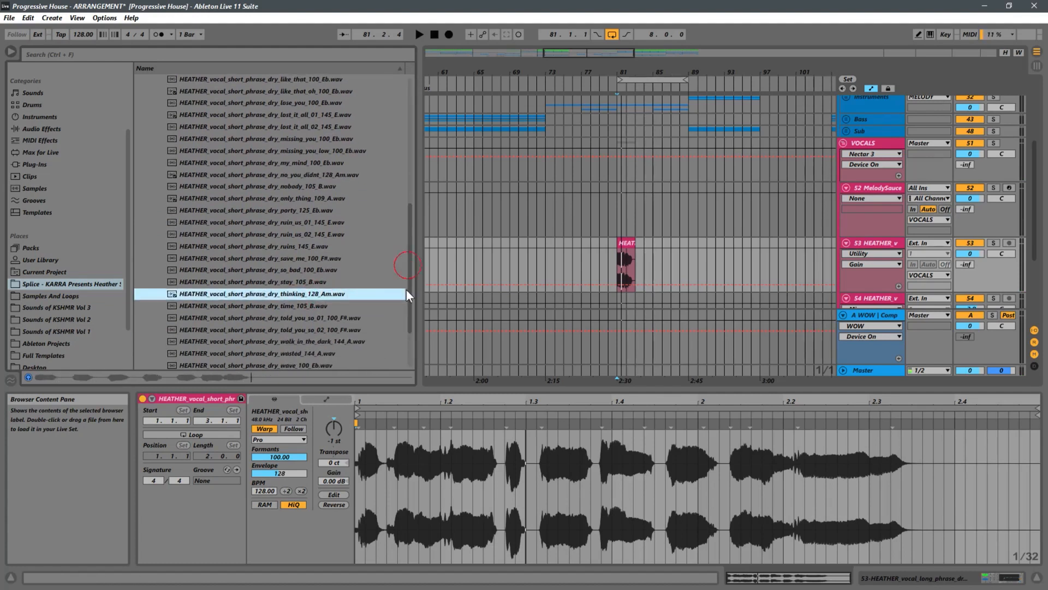
Step: Audition the short dry vocal phrases walk_in_the_dark_144_A, lose_you_100_Eb, like_that_100_Eb, like_it_128_Am and lie_118_Db
left_click(355, 274)
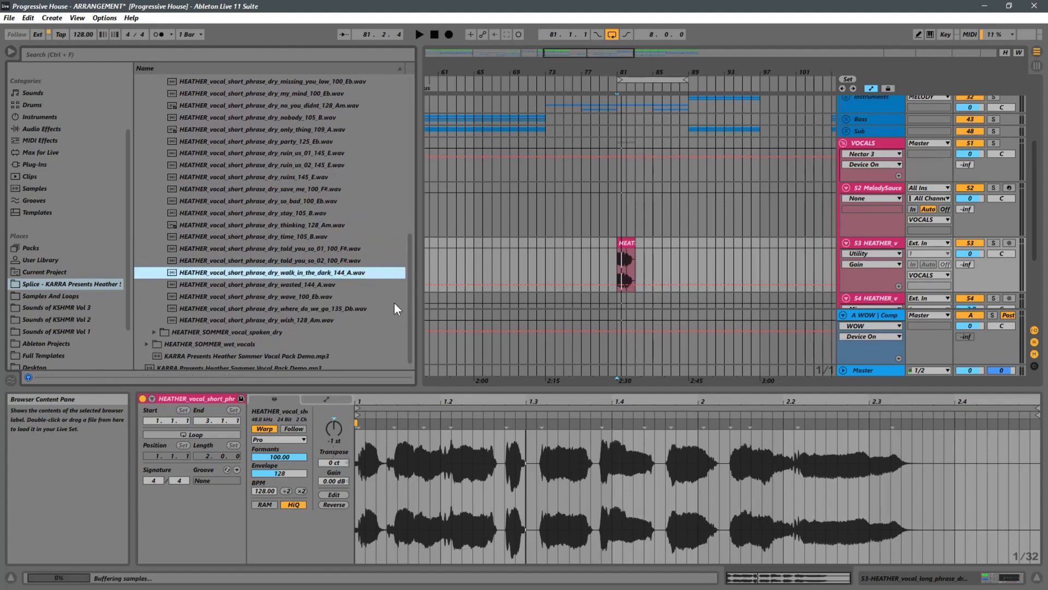
left_click_drag(414, 287, 413, 241)
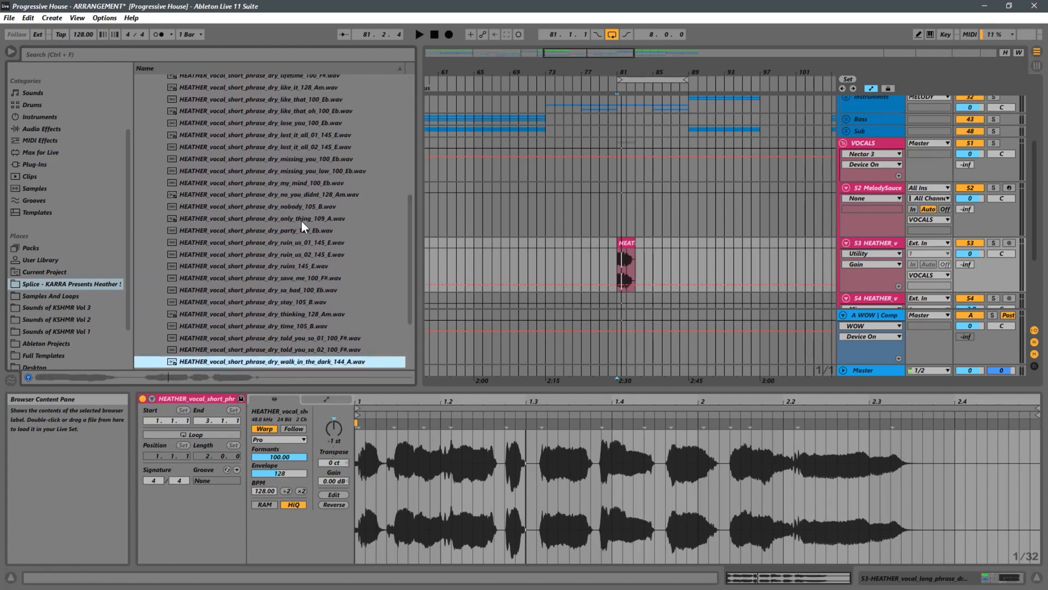
left_click(285, 127)
scroll(332, 261, "up", 3)
scroll(352, 254, "up", 3)
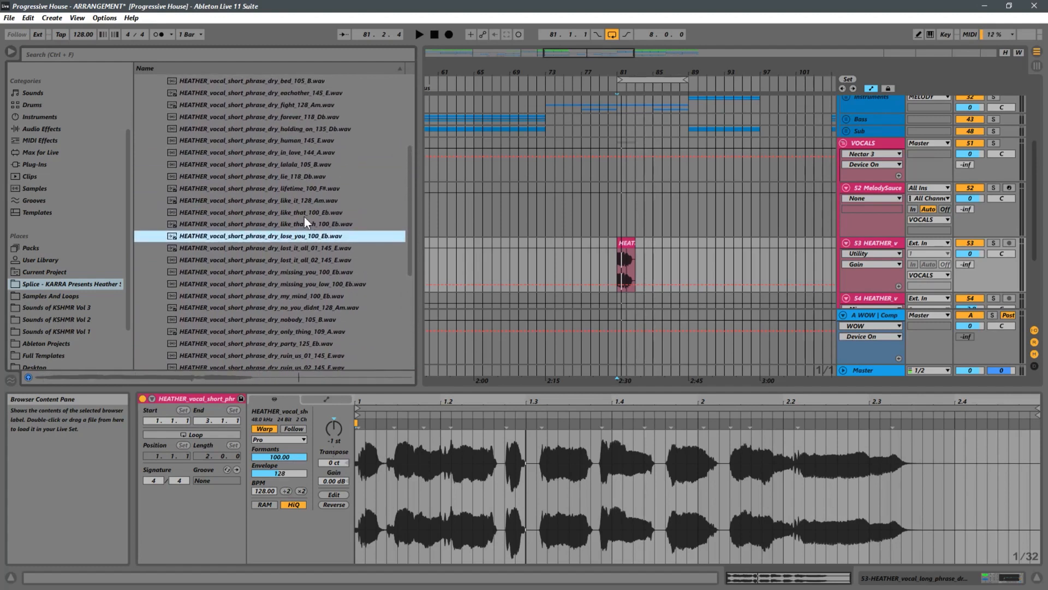
left_click(303, 213)
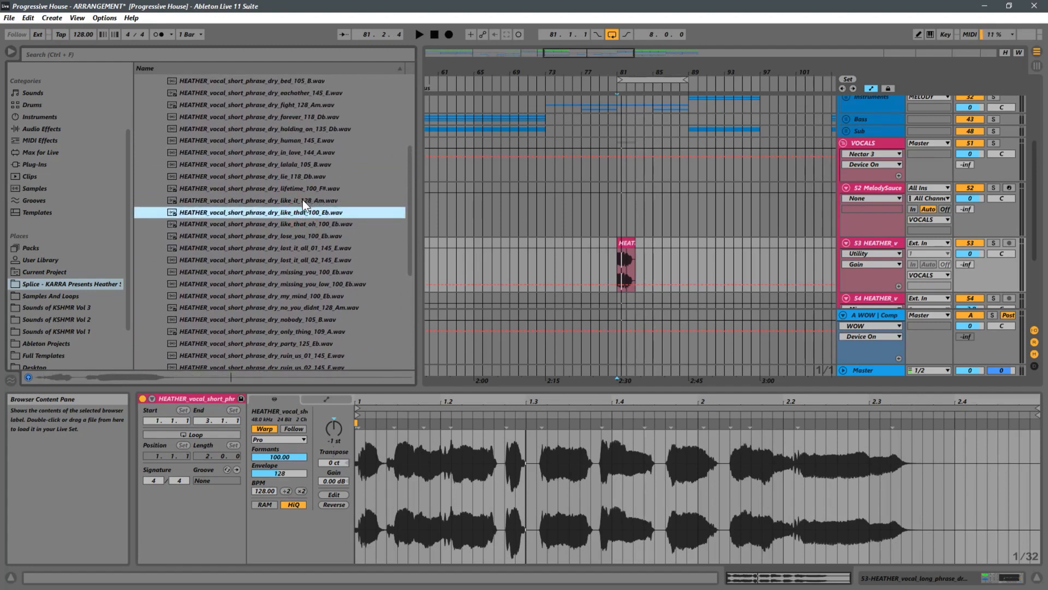
left_click(302, 201)
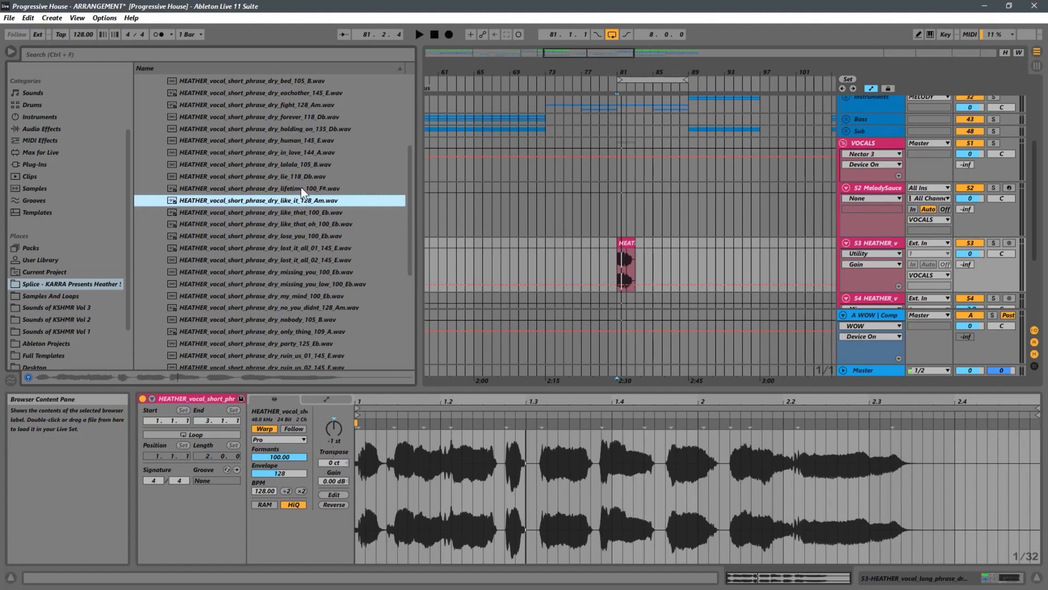
left_click(303, 176)
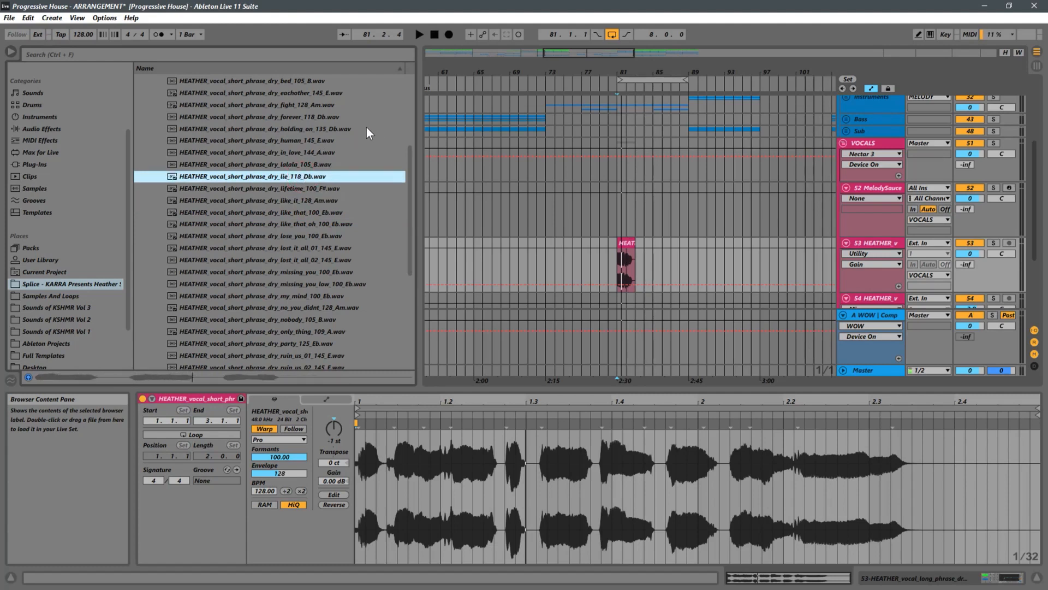
Step: Audition the short dry vocal phrases fight_128_Am, bed_105_B and attached_128_Am
left_click(303, 106)
scroll(337, 236, "up", 3)
left_click(323, 131)
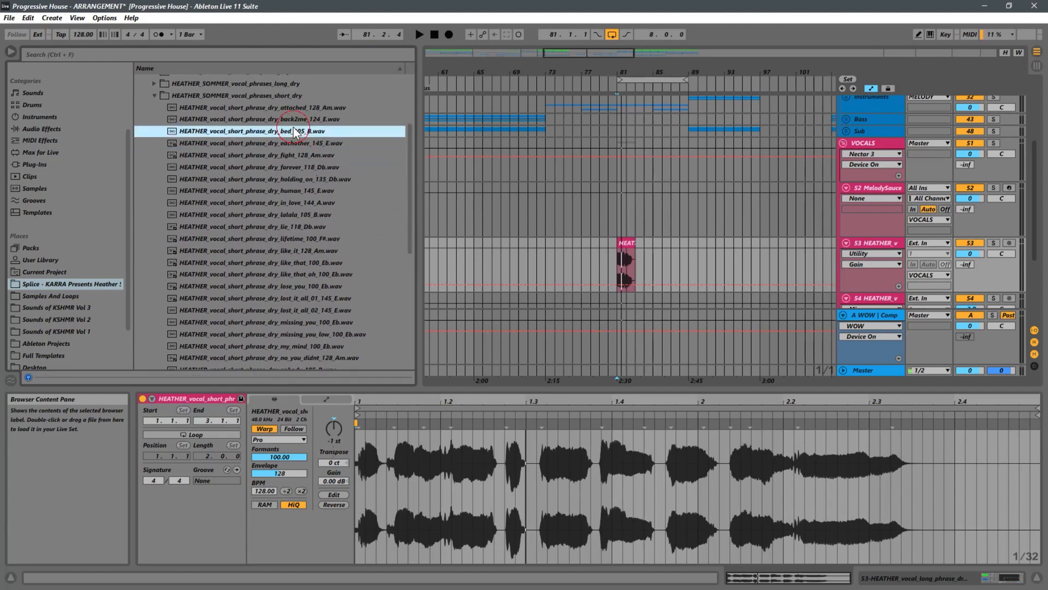
left_click(326, 108)
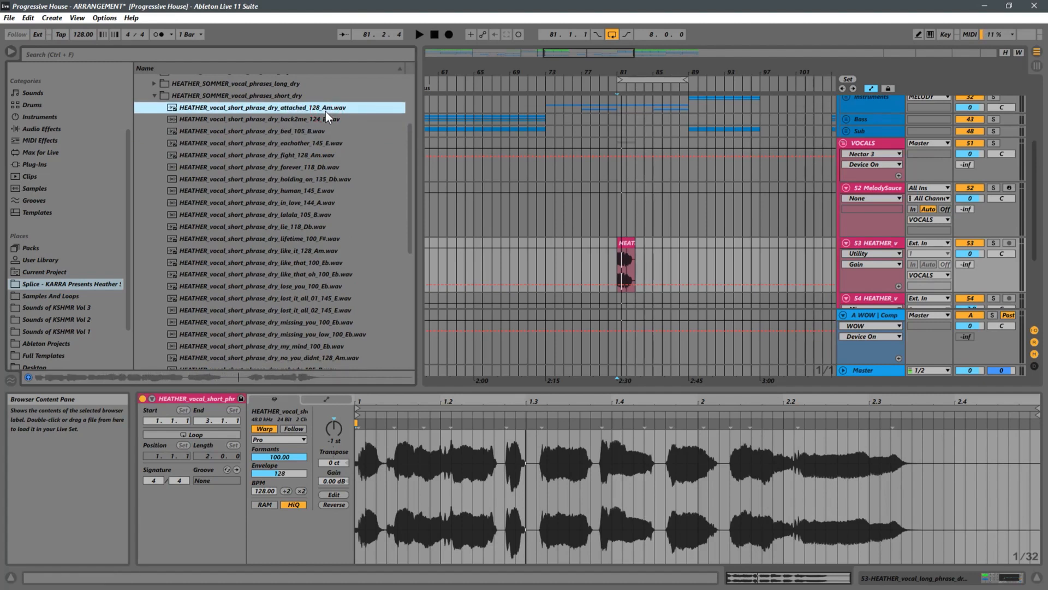
Step: Place attached_128_Am on track 53 at bar 83, directly after the like_it_128_Am clip, and play from 81.1.1
mouse_move(324, 111)
left_mouse_down()
mouse_move(306, 111)
mouse_move(415, 164)
mouse_move(628, 202)
mouse_move(644, 249)
mouse_move(626, 263)
left_mouse_up()
left_click(613, 270)
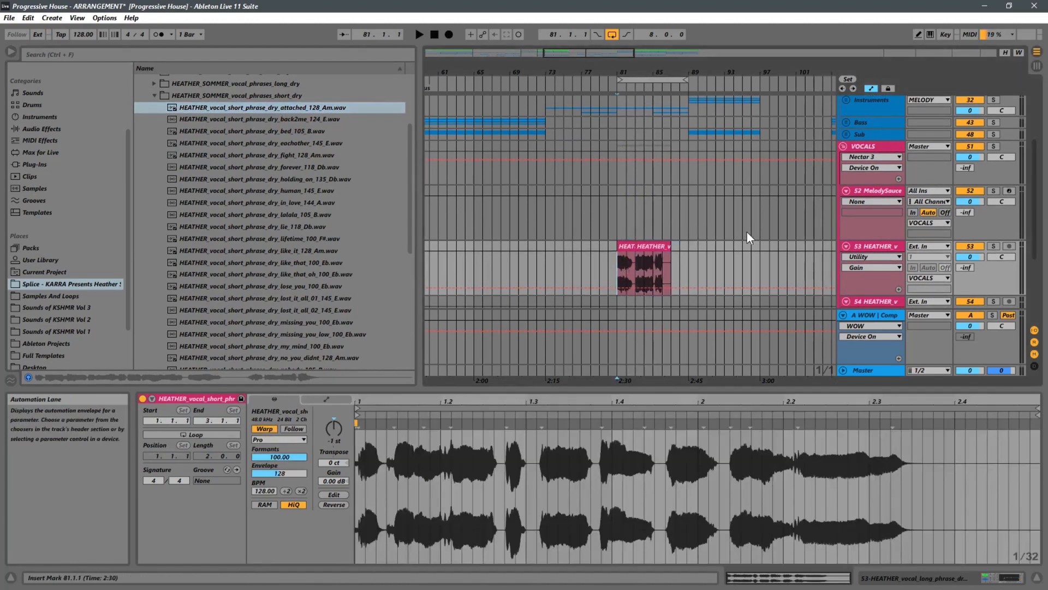
key("space")
left_click_drag(659, 73, 660, 182)
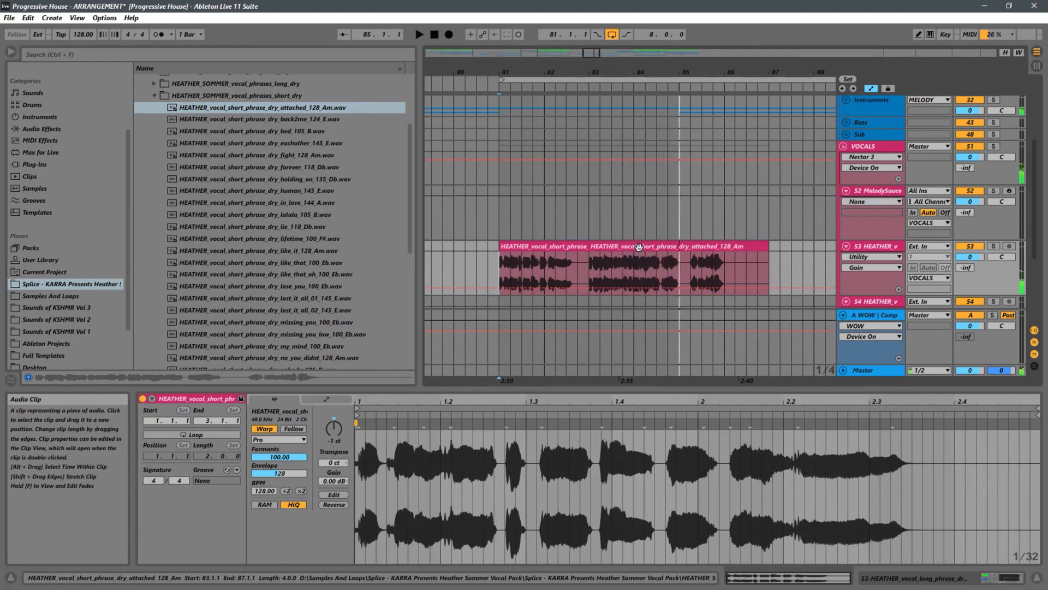
Step: Reorder the vocal clips with attached_128_Am at the start of bar 81 and like_it_128_Am in bar 86, and play them
left_click_drag(638, 246, 773, 255)
left_click_drag(611, 247, 507, 251)
left_click(478, 262)
key("space")
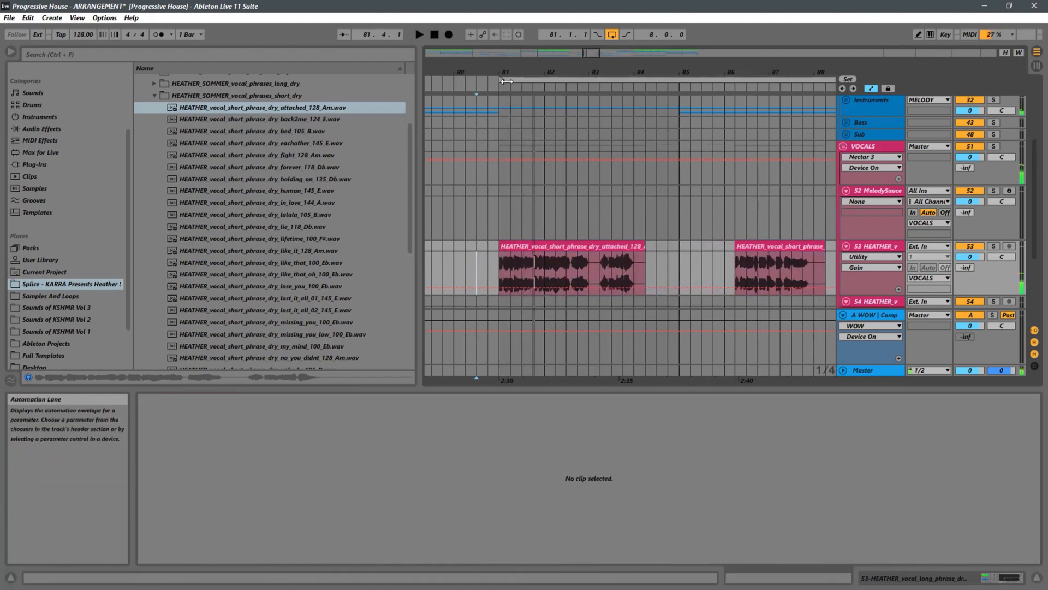
Step: Shift the attached_128_Am clip to start at 81.1.3 and play it back from 80.4.4 and from 80.1.1
left_click_drag(503, 73, 502, 142)
left_click_drag(516, 247, 582, 260)
left_click(484, 262)
left_click(549, 246)
left_click(476, 264)
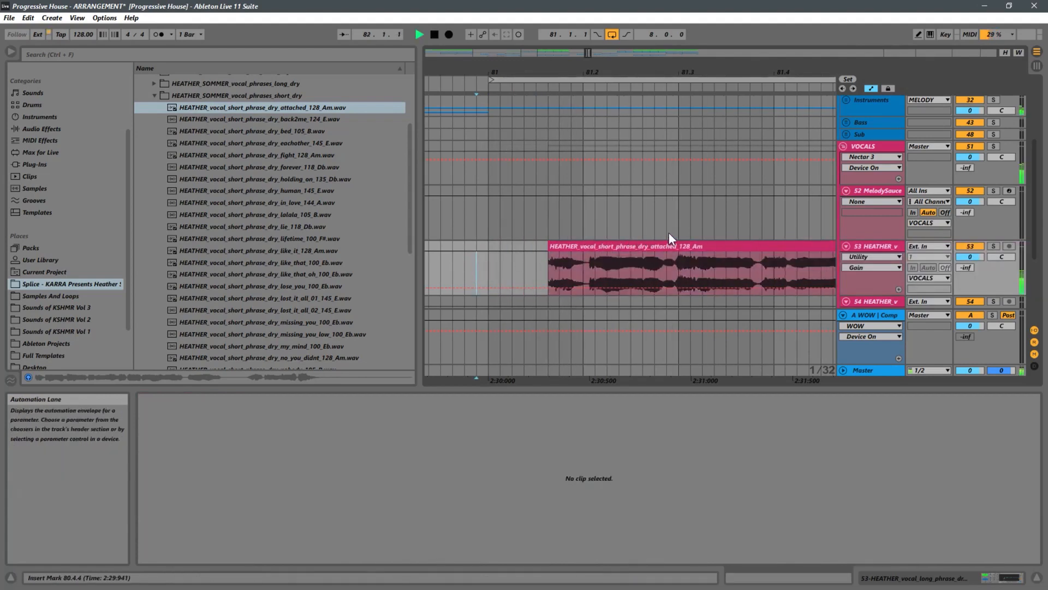
scroll(505, 216, "down", 8)
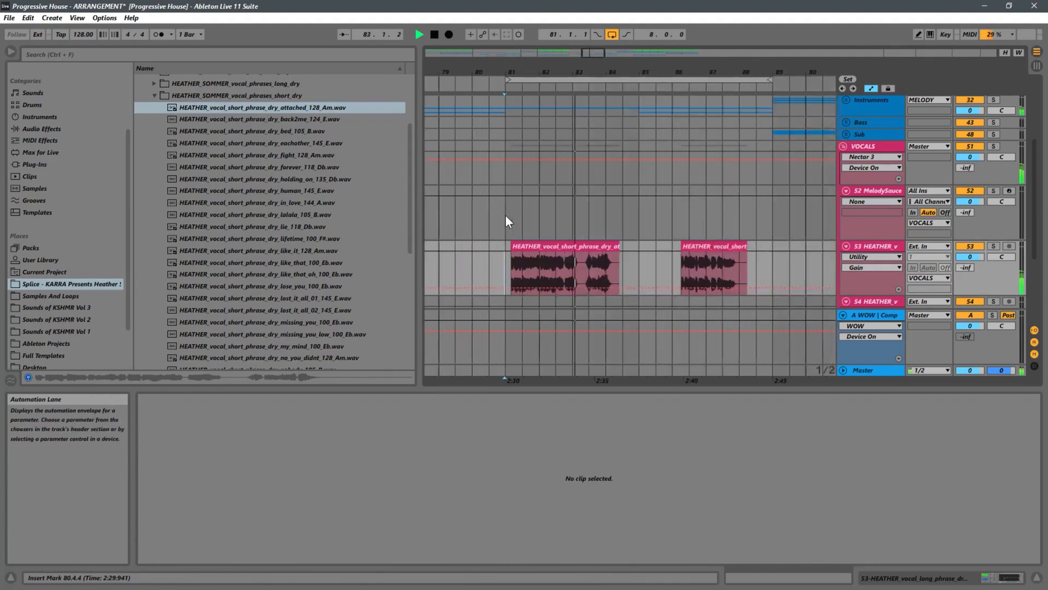
scroll(499, 217, "up", 2)
scroll(499, 218, "down", 3)
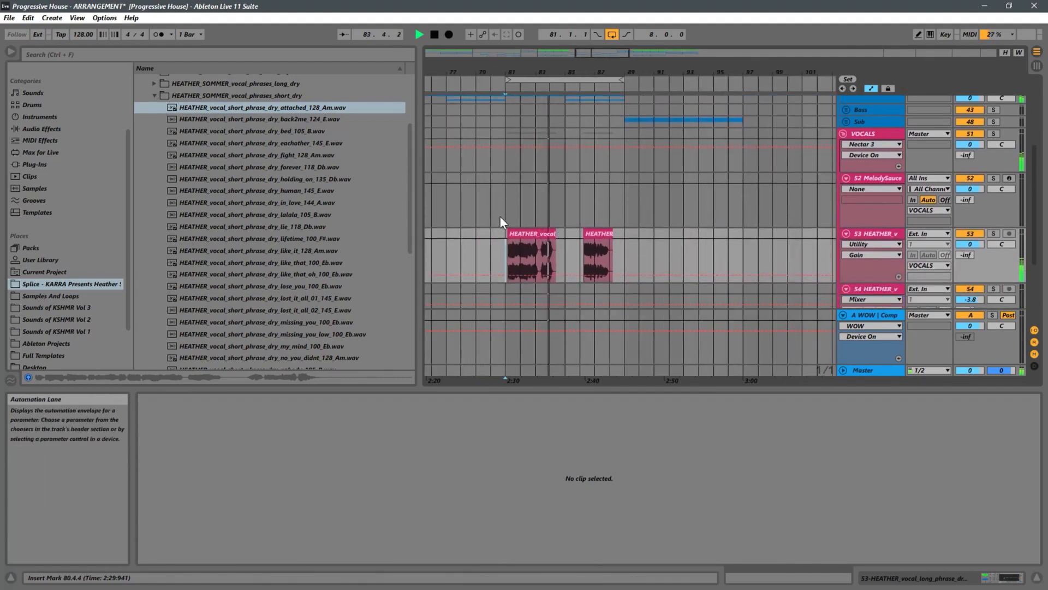
left_click(488, 248)
key("space")
key("space")
left_click_drag(513, 75, 516, 137)
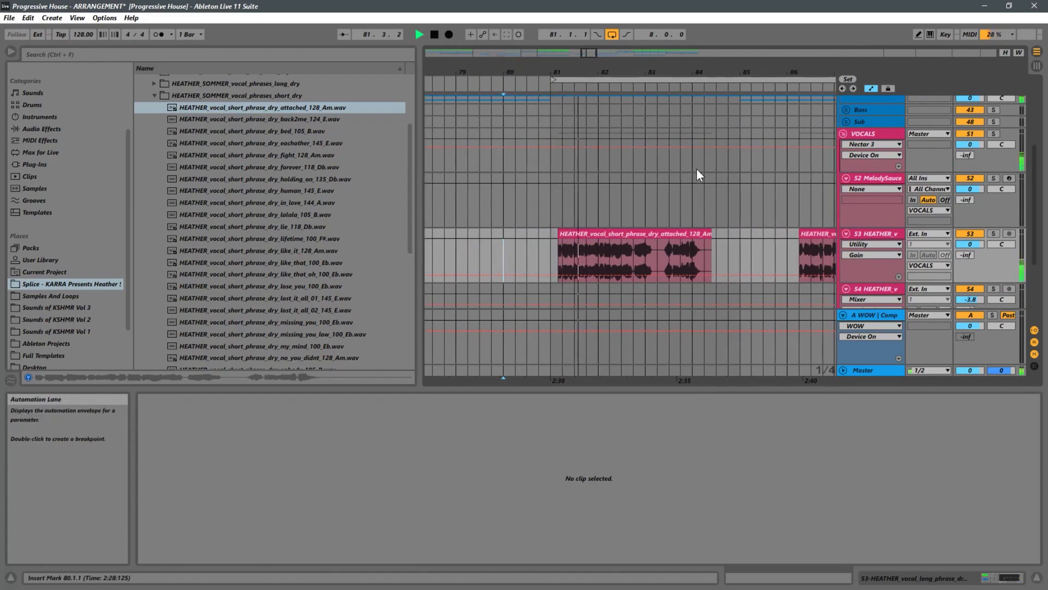
Step: Warp the attached_128_Am clip in Complex Pro mode, transpose it to -1 st and replay it from 80.4.1
left_click(611, 237)
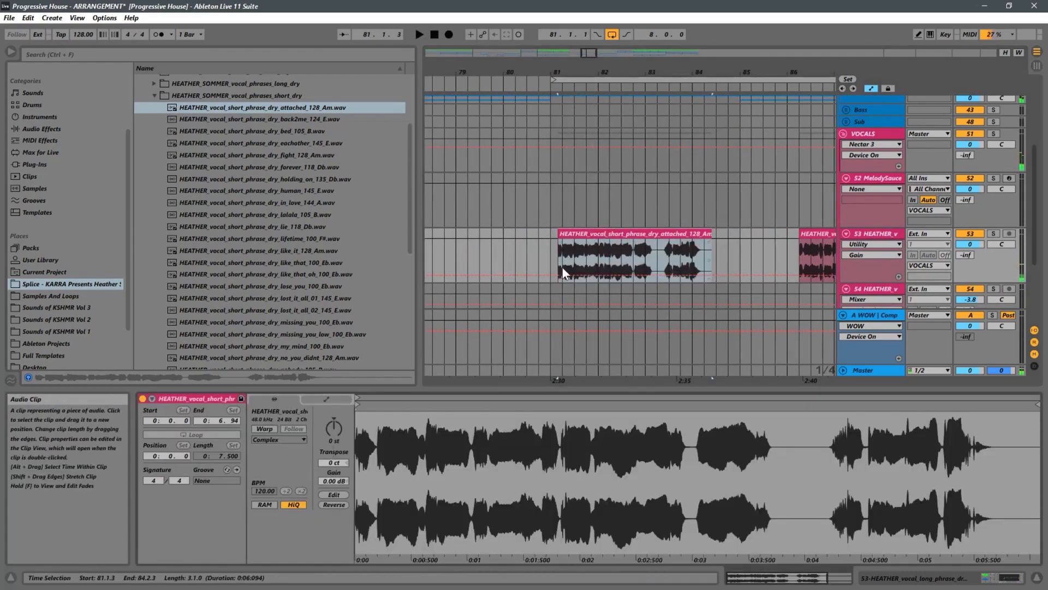
left_click(270, 430)
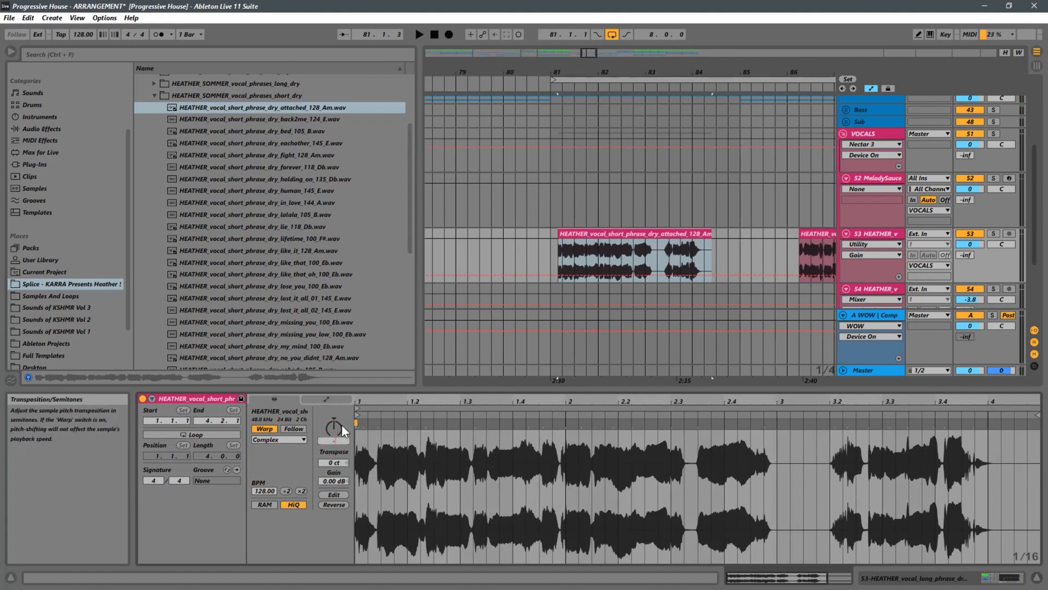
left_click(288, 440)
left_click(268, 494)
key("space")
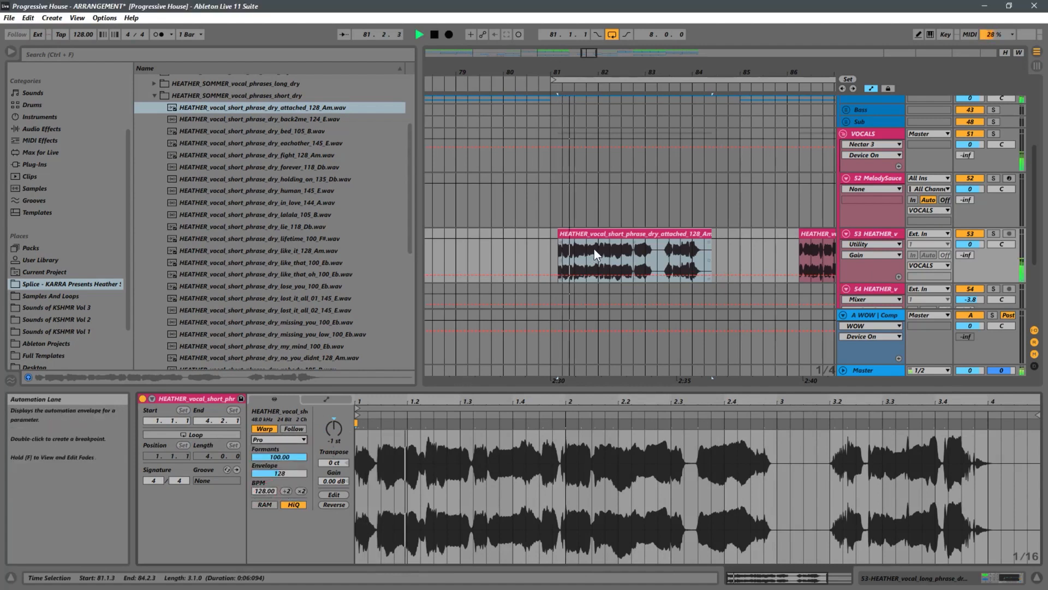
left_click(547, 249)
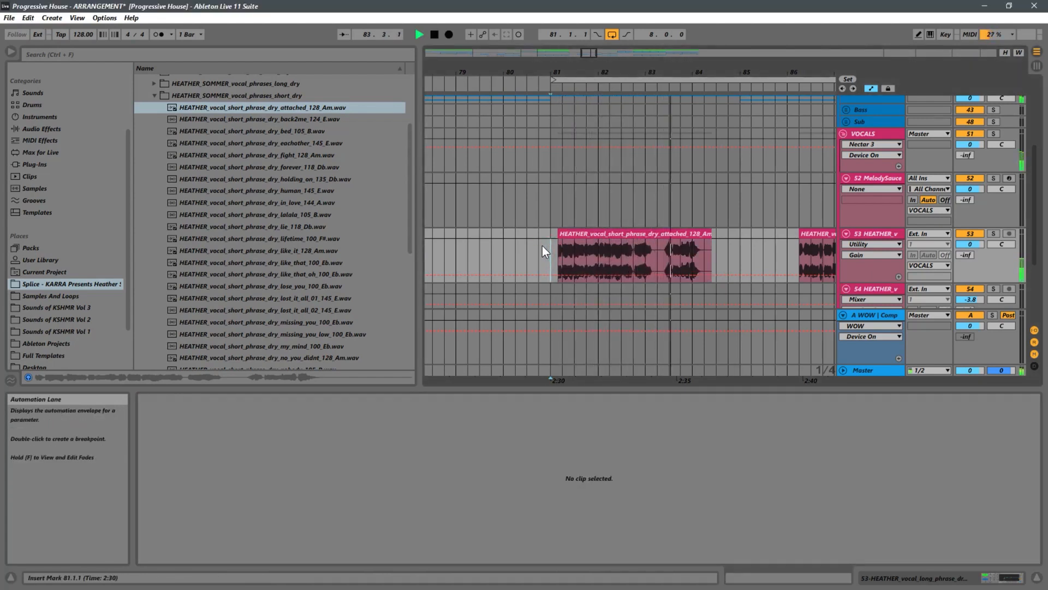
left_click(538, 241)
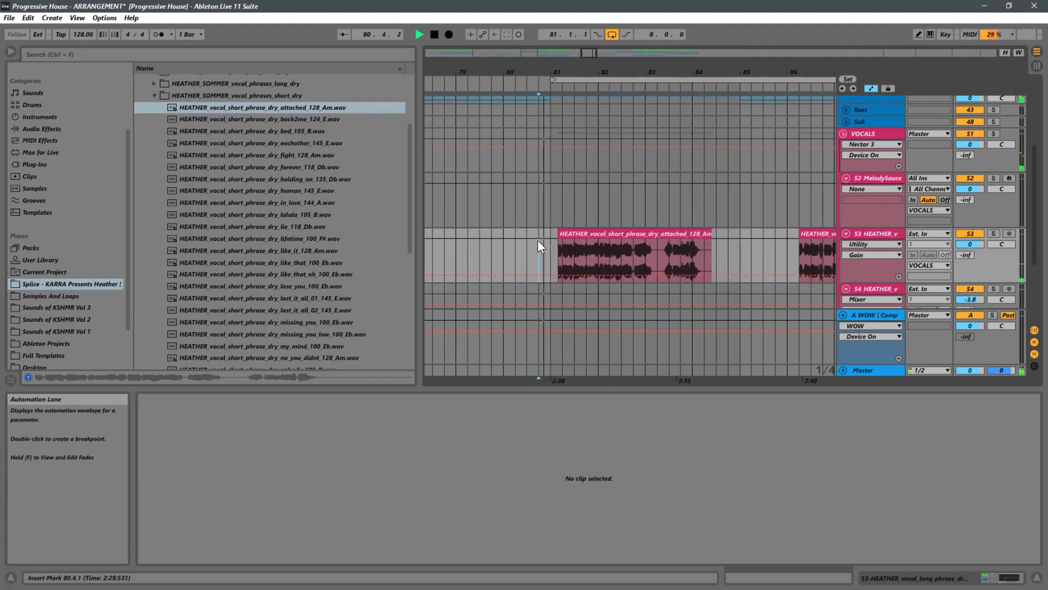
Step: Trim the attached_128_Am clip's end to 83.2.1 and move the like_it_128_Am clip to the start of bar 85
left_click_drag(712, 235, 657, 236)
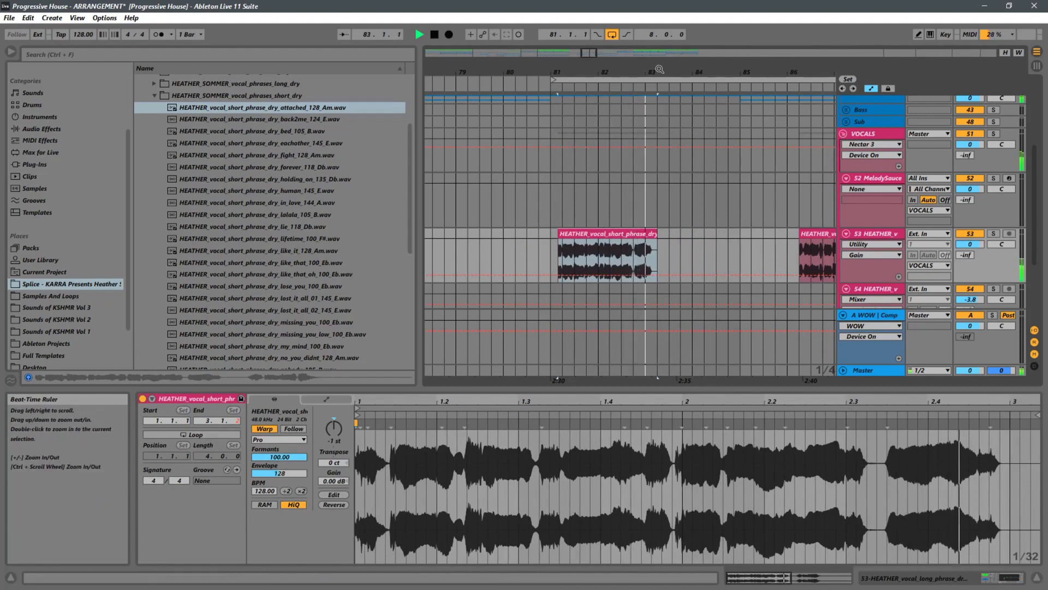
left_click_drag(657, 71, 620, 50)
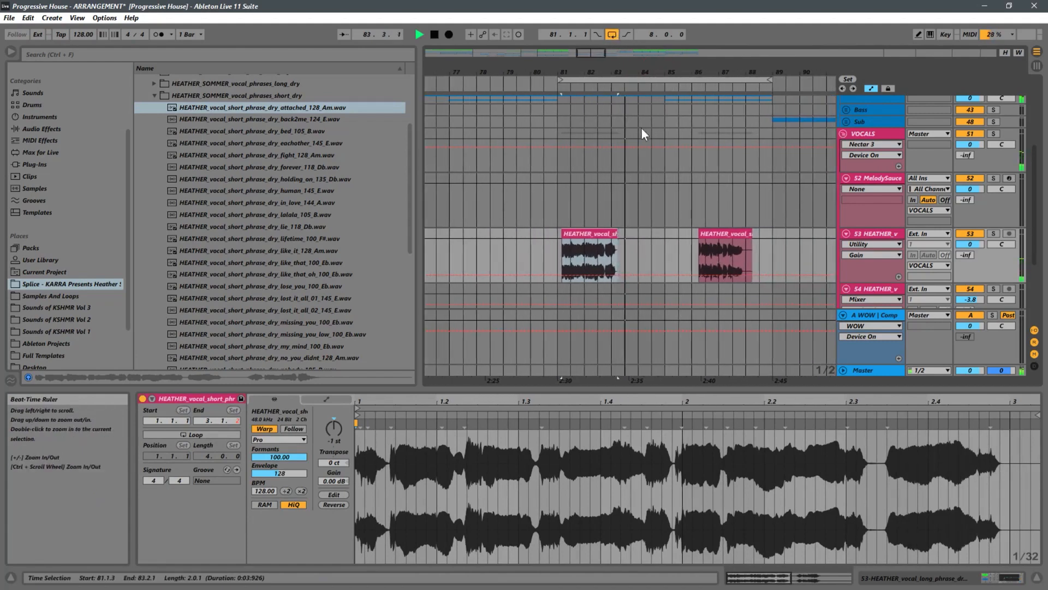
left_click(704, 239)
left_click_drag(705, 238, 679, 241)
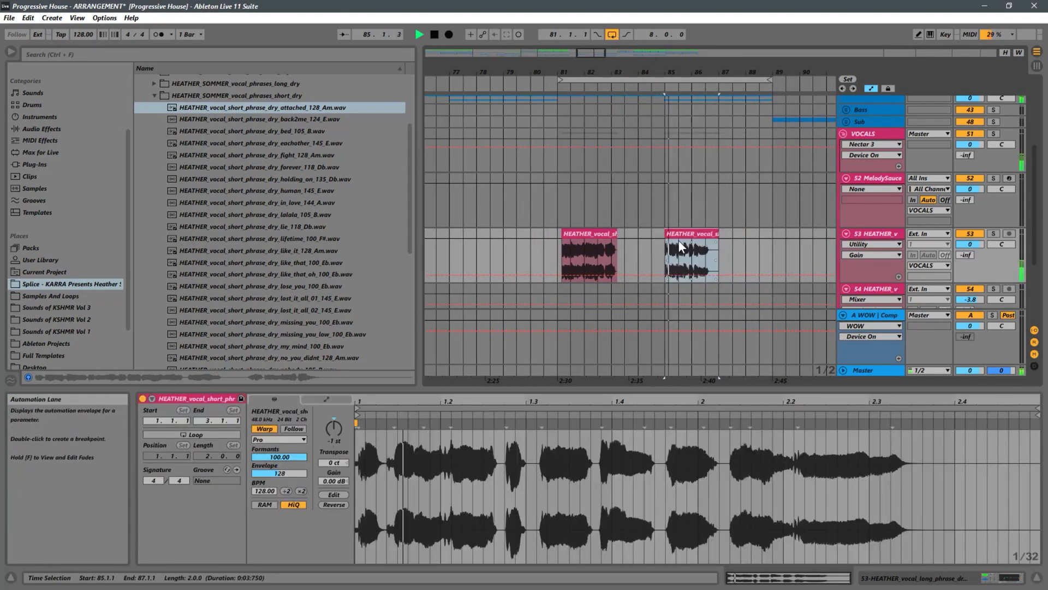
Step: Nudge the like_it_128_Am clip to start at 85.1.3 and play it with the arrangement
left_click_drag(675, 71, 671, 123)
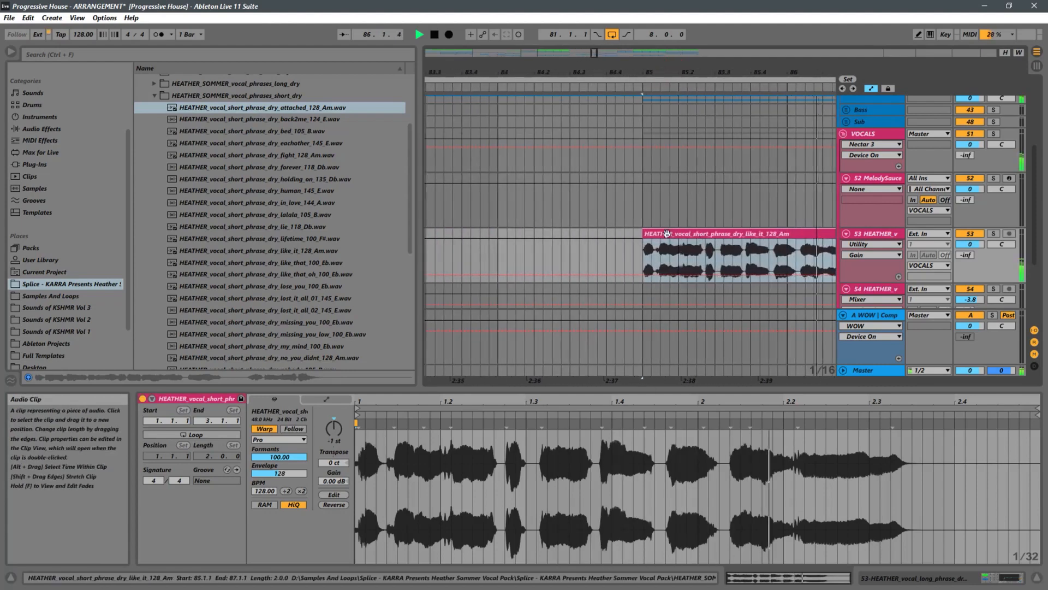
left_click_drag(663, 234, 680, 235)
left_click(627, 244)
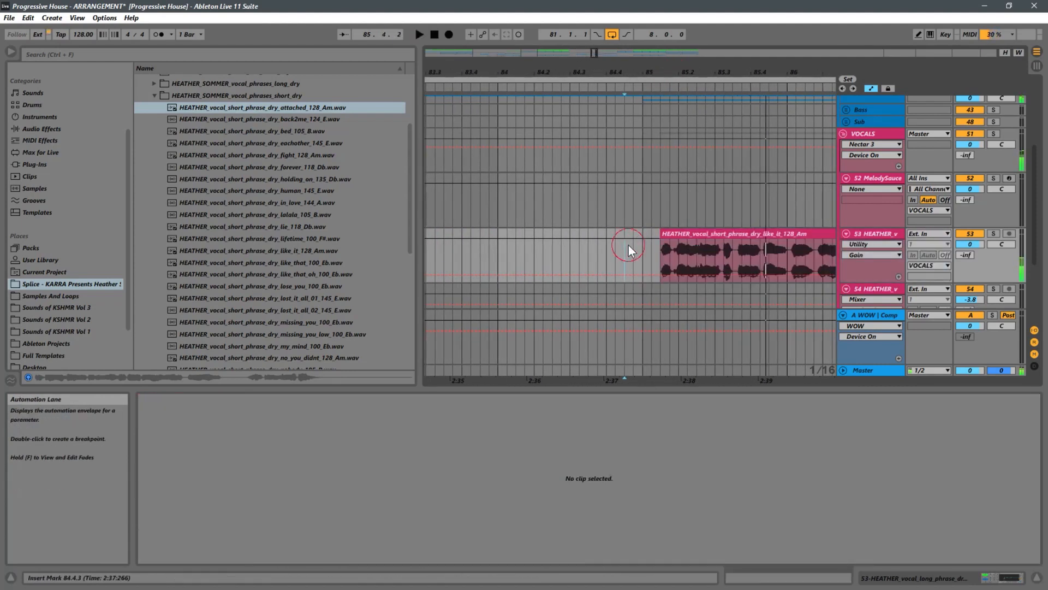
left_click(643, 244)
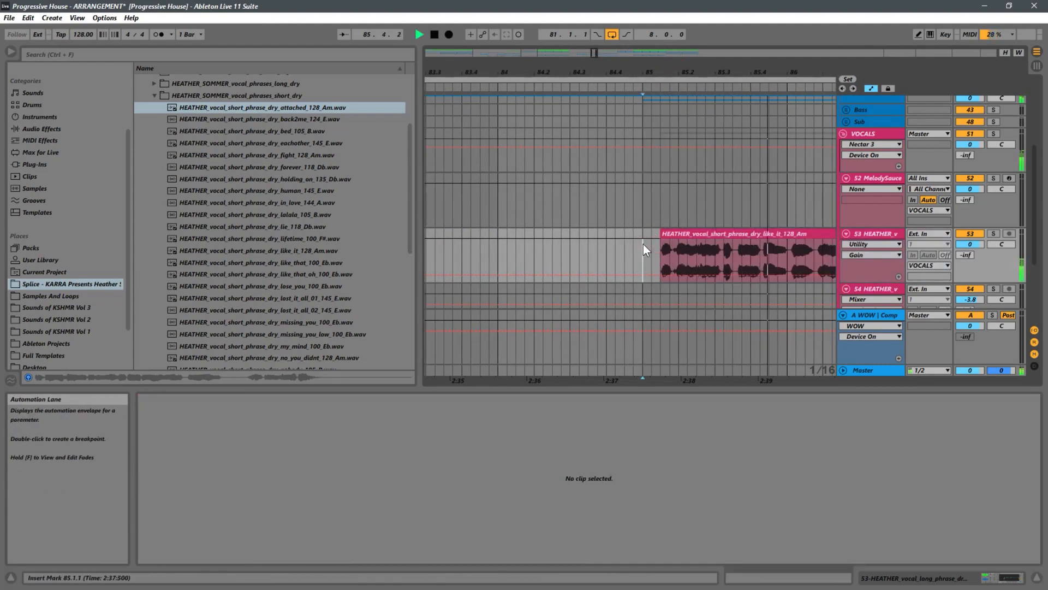
left_click(681, 254)
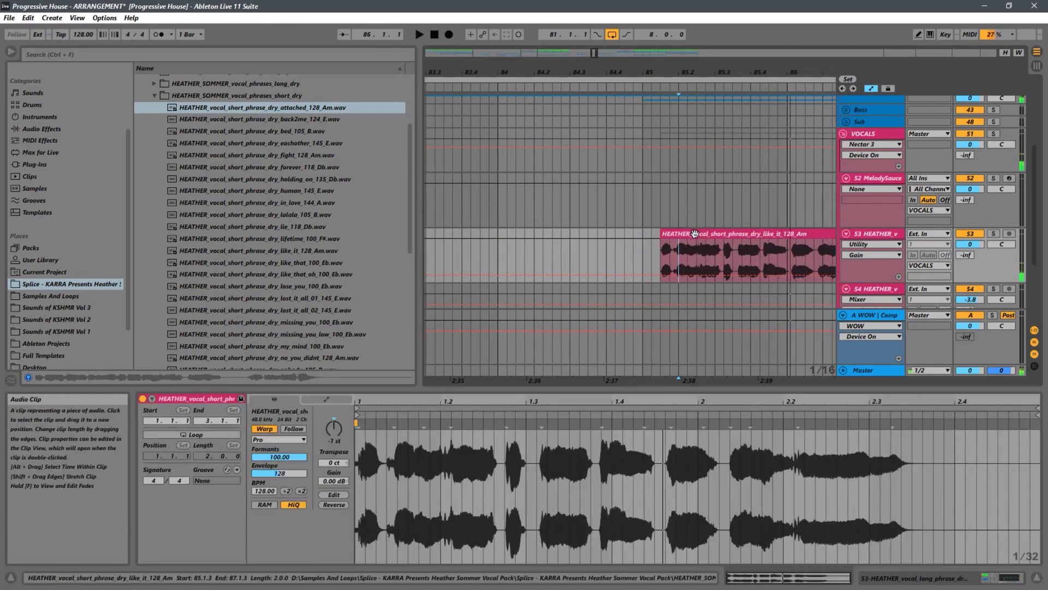
key("space")
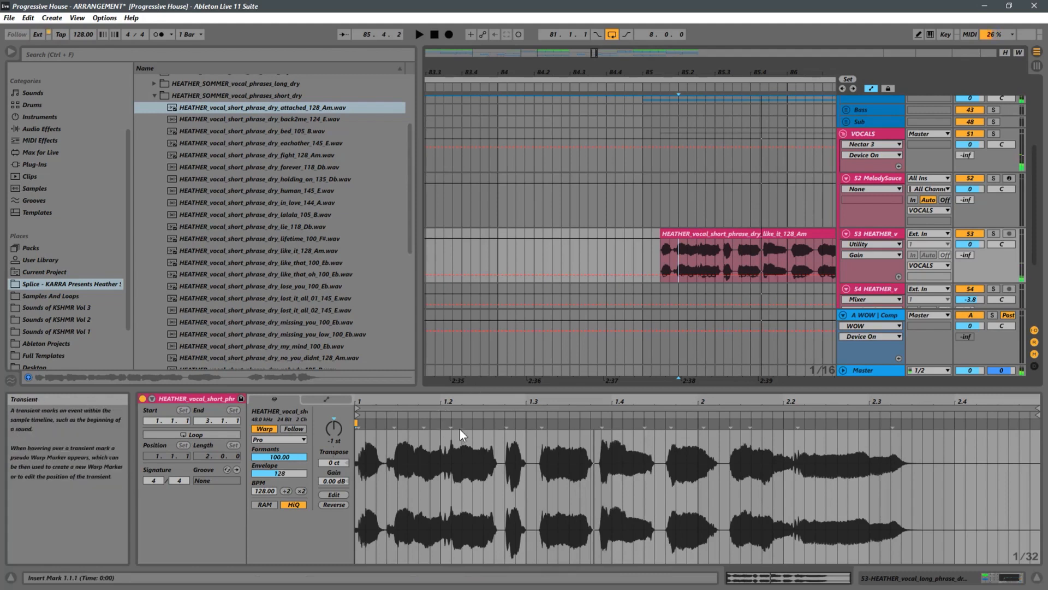
Step: Add a warp marker near 1.1.3 in the like_it_128_Am clip, shift it slightly right and undo the extra stretch tried after it
left_click(394, 422)
left_click_drag(394, 422, 397, 422)
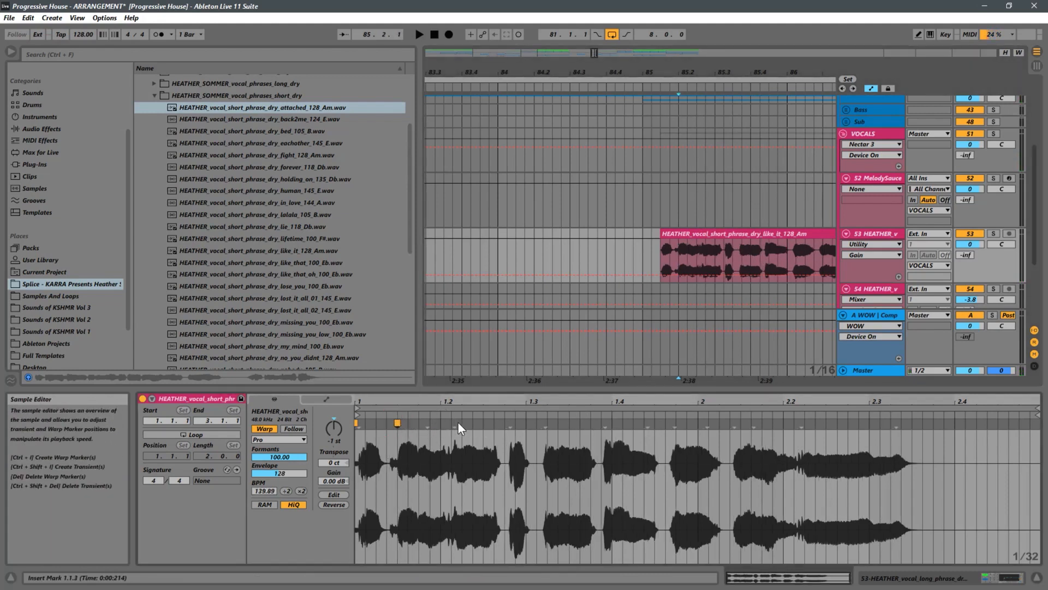
key("space")
left_click_drag(428, 424, 444, 424)
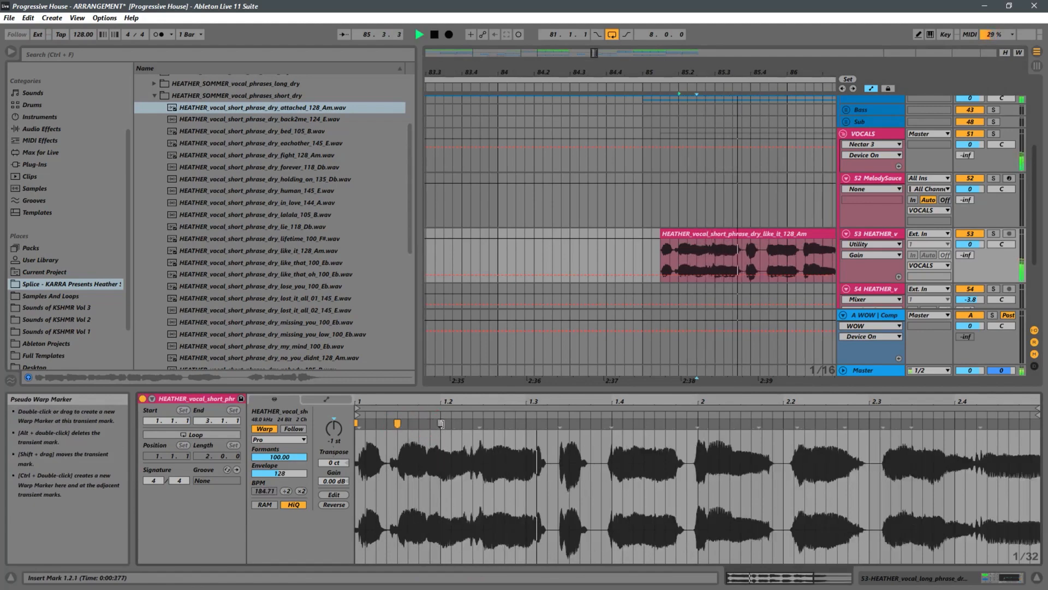
key("ctrl+z")
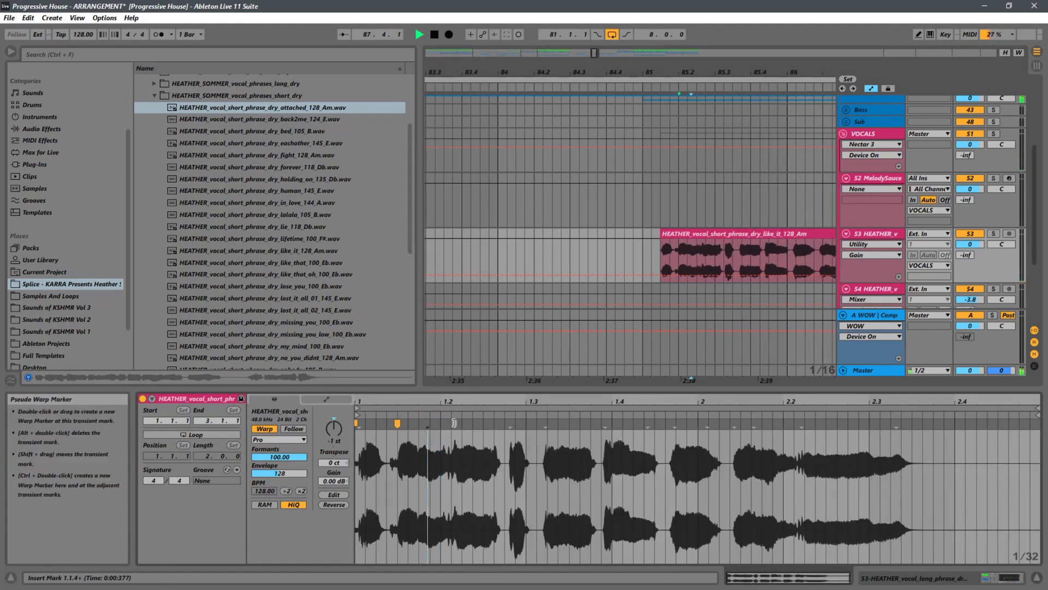
Step: Add warp markers to the like_it_128_Am clip's following transients during playback, stretching the phrase and aligning one marker to 1.3.1
double_click(454, 423)
left_click_drag(454, 422, 526, 423)
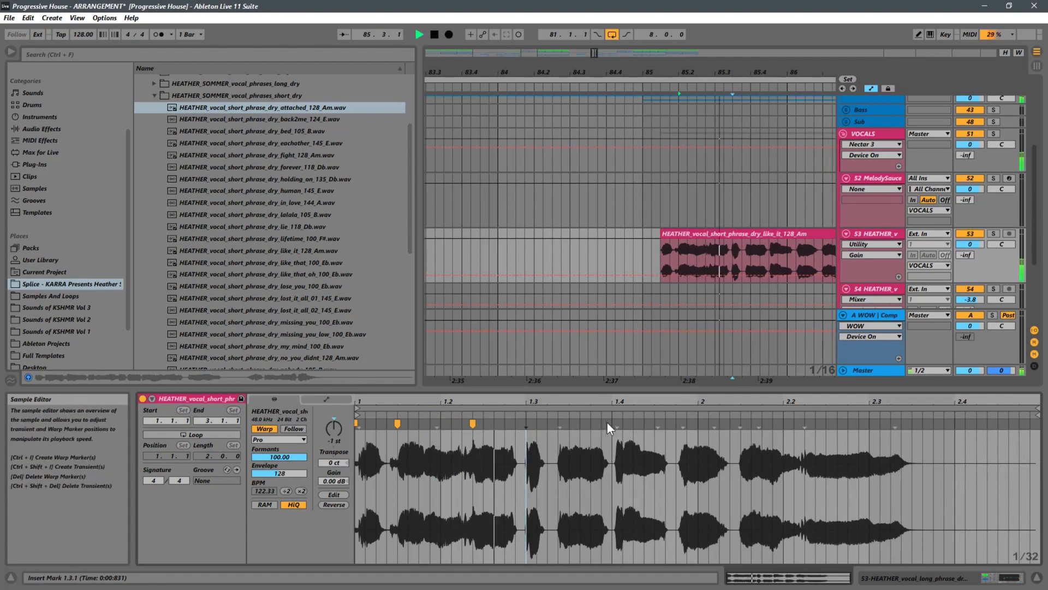
left_click_drag(615, 423, 655, 423)
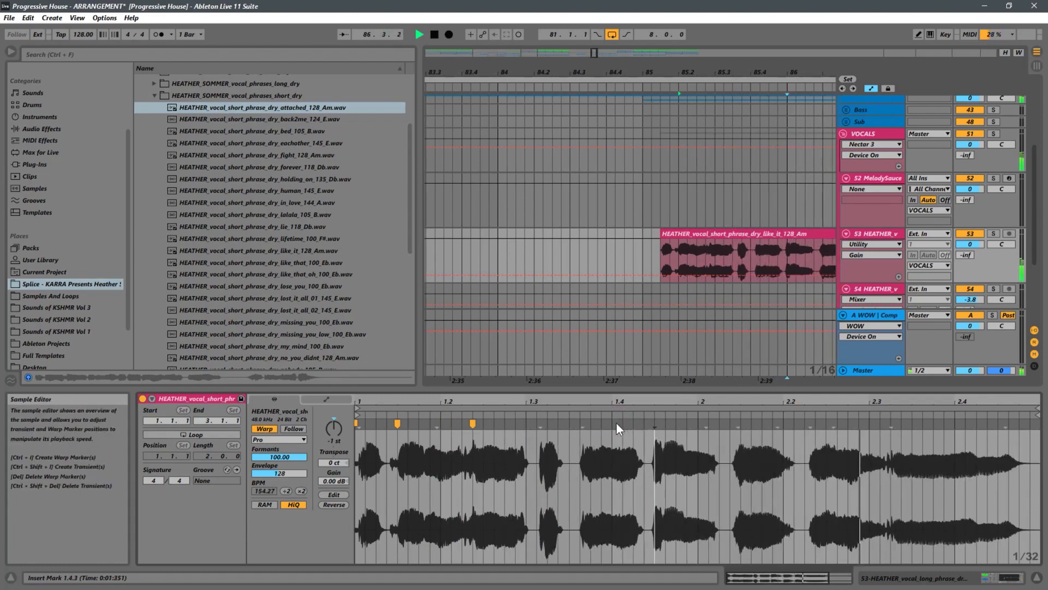
left_click_drag(582, 423, 575, 423)
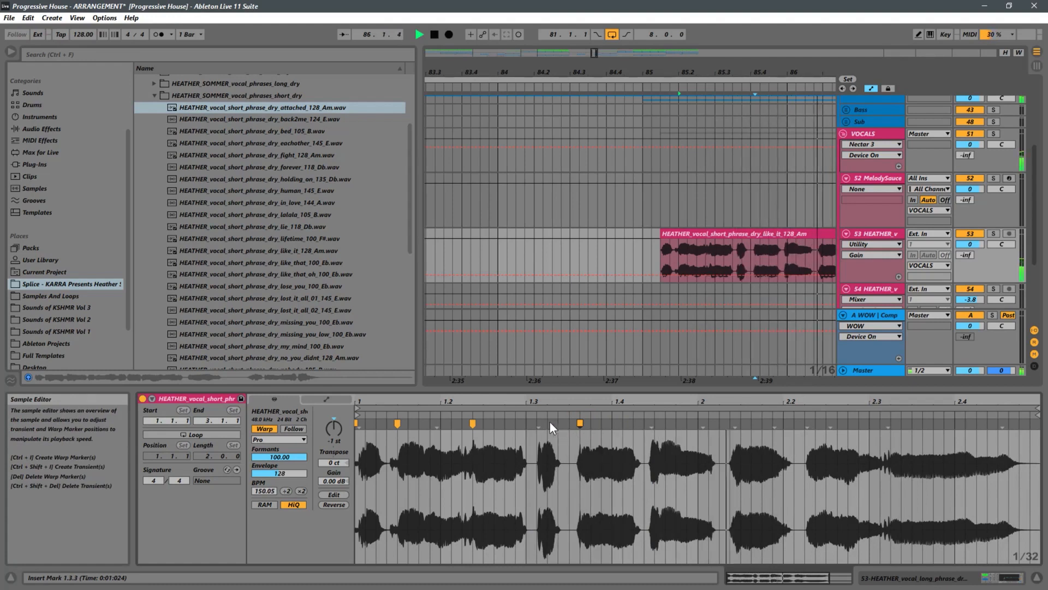
left_click_drag(545, 423, 531, 425)
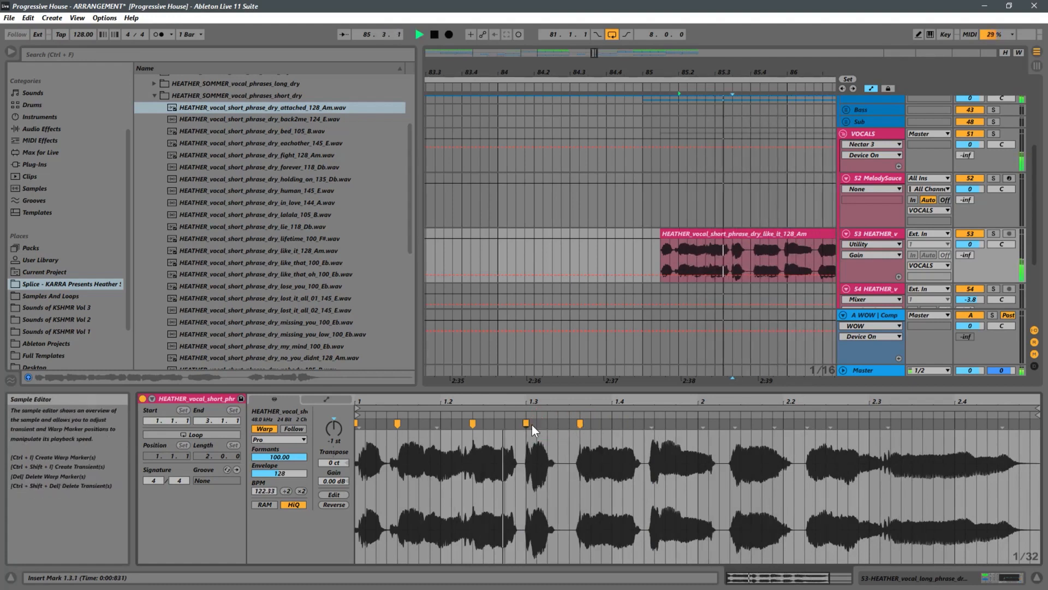